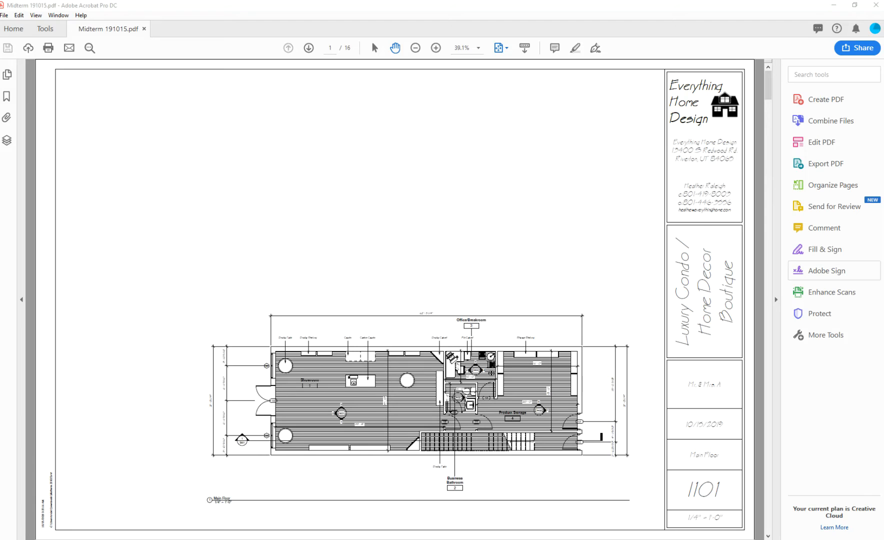
Open the Midterm 191015 PDF from the Downloads folder in the default viewer and close that viewer.
left_click(437, 346)
double_click(571, 161)
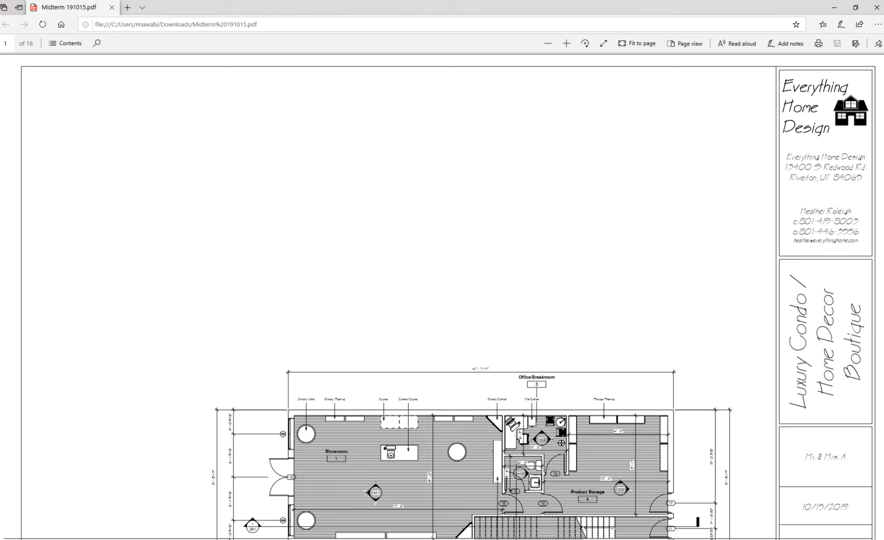
mouse_move(235, 539)
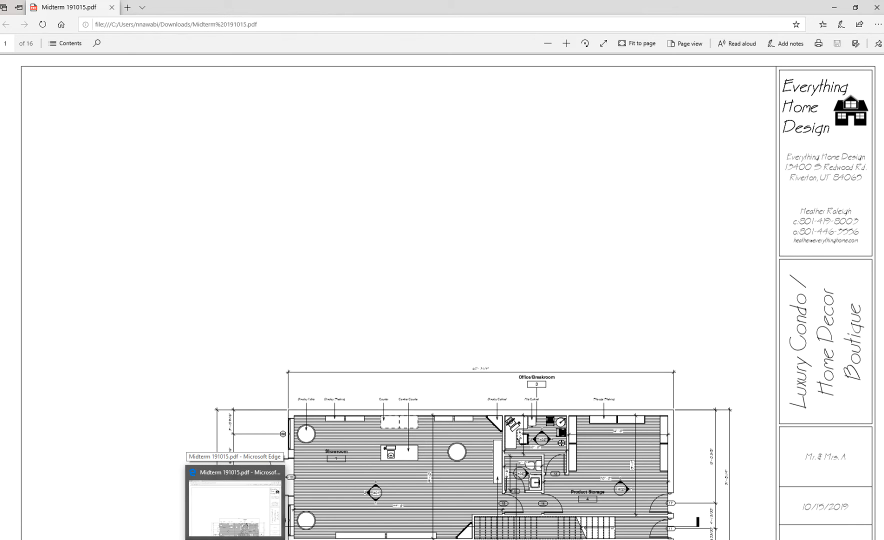
left_click(876, 7)
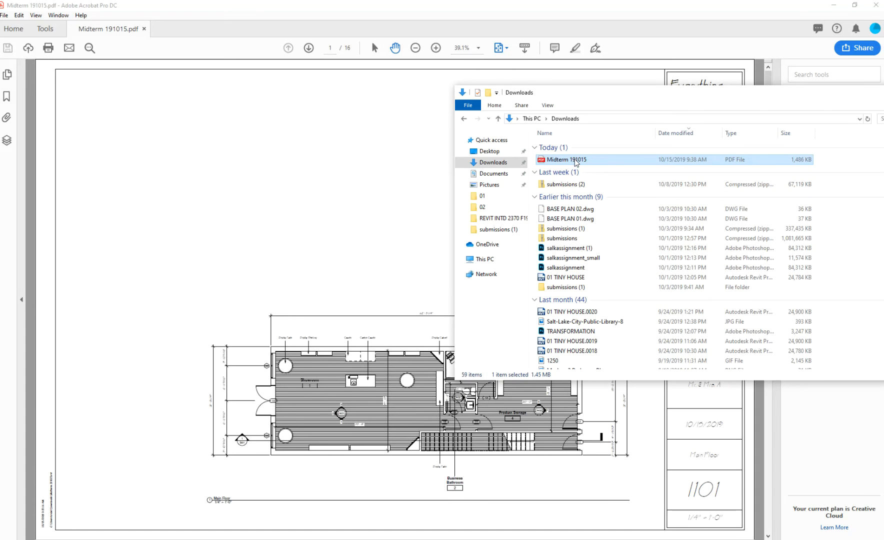
Try to make Adobe Acrobat DC the default app for PDF files through the Midterm 191015 file's open-with options.
left_click_drag(582, 89, 496, 84)
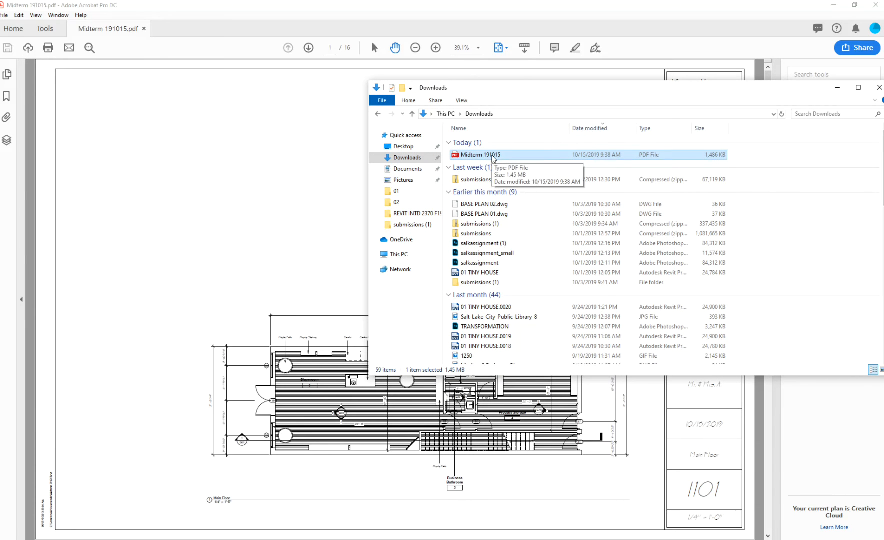
right_click(493, 159)
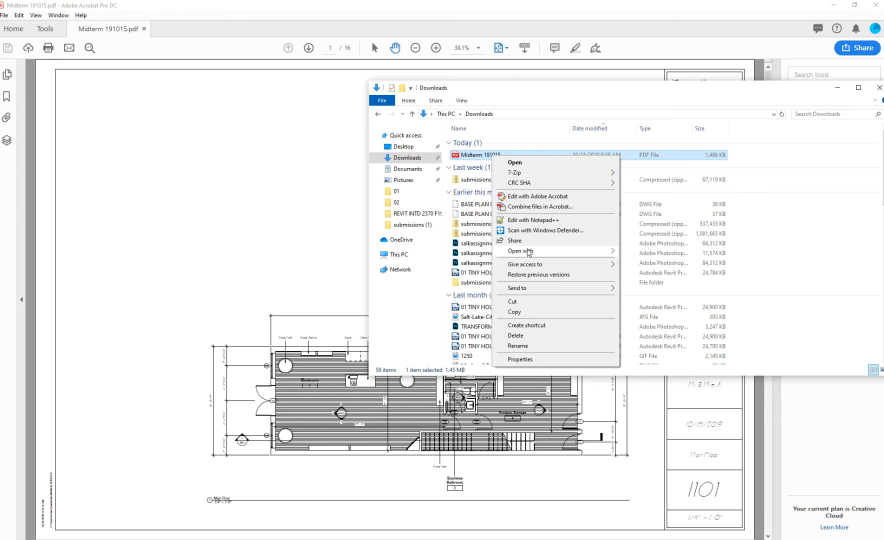
mouse_move(529, 252)
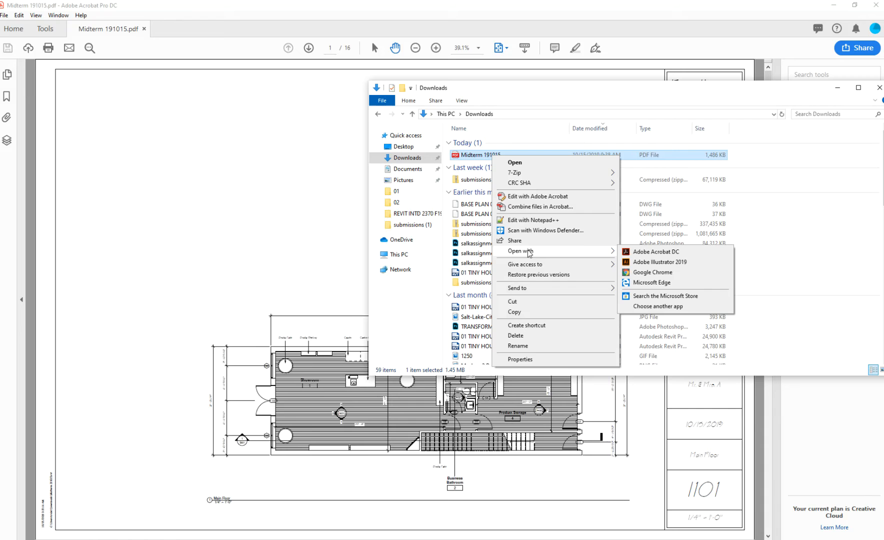
mouse_move(585, 253)
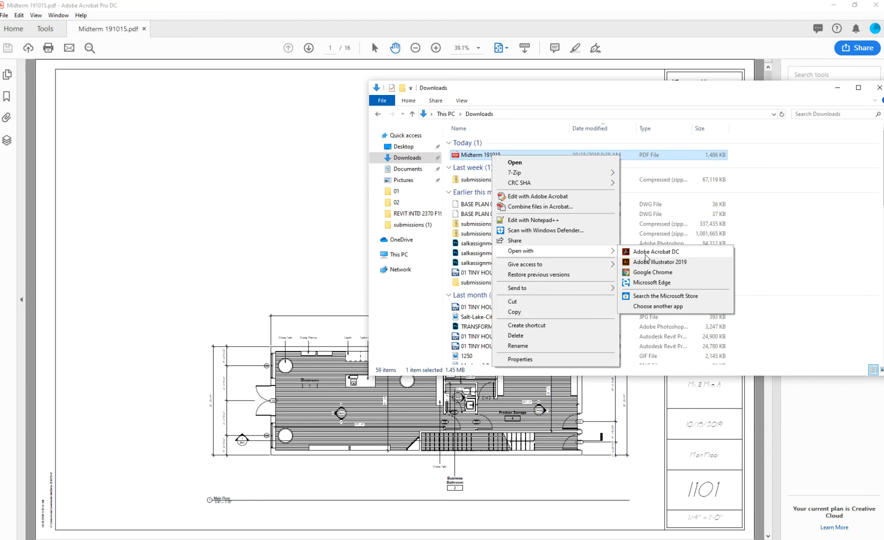
left_click(648, 307)
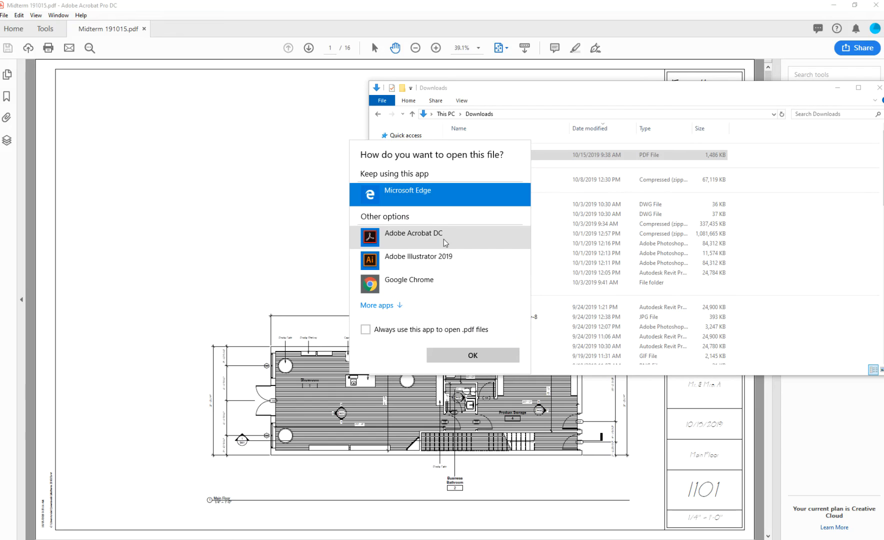
left_click(408, 238)
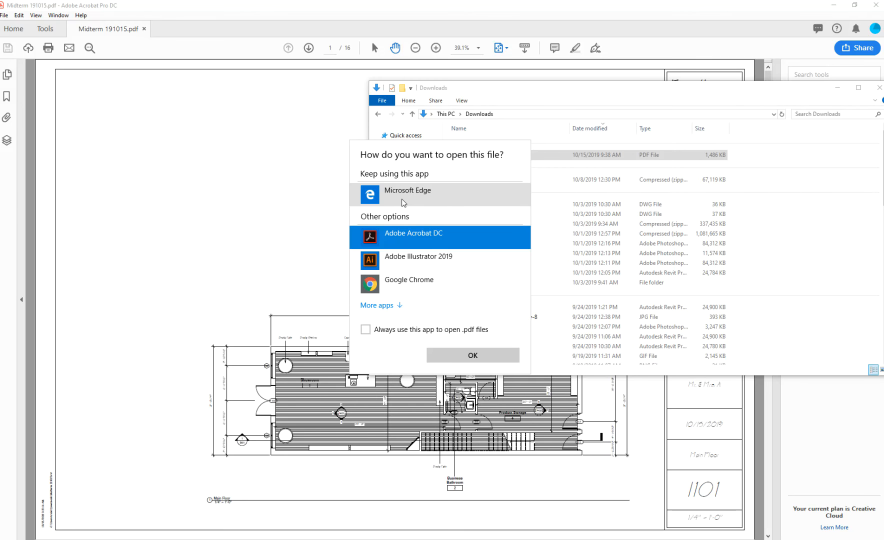
left_click(366, 331)
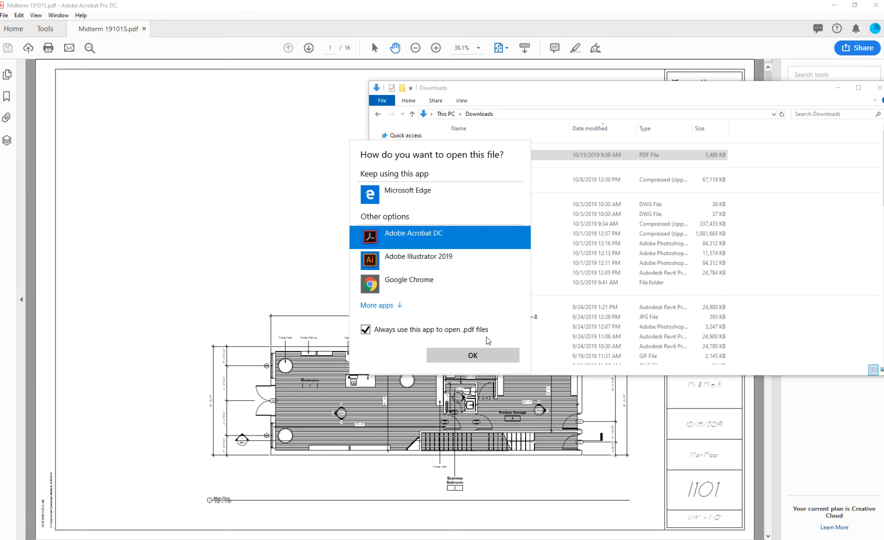
left_click(487, 355)
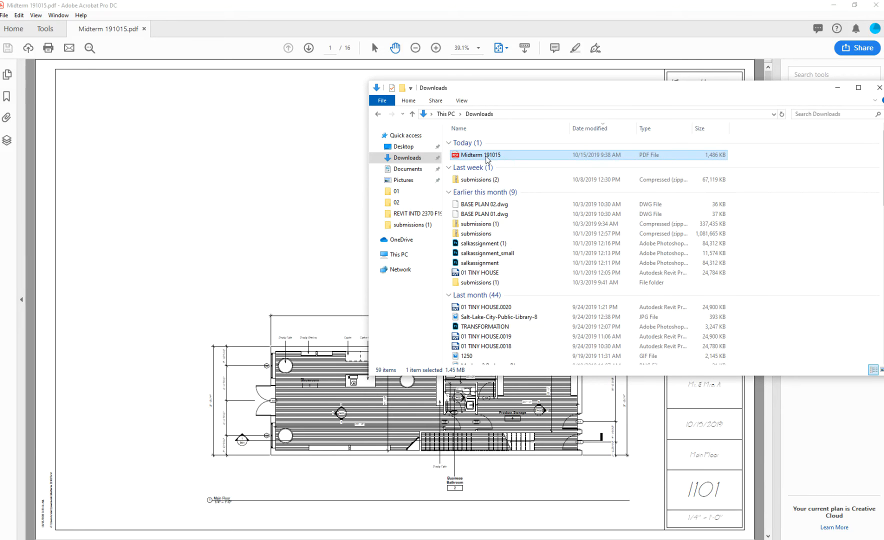
Search Windows for "acro" and switch to Adobe Acrobat DC.
right_click(487, 159)
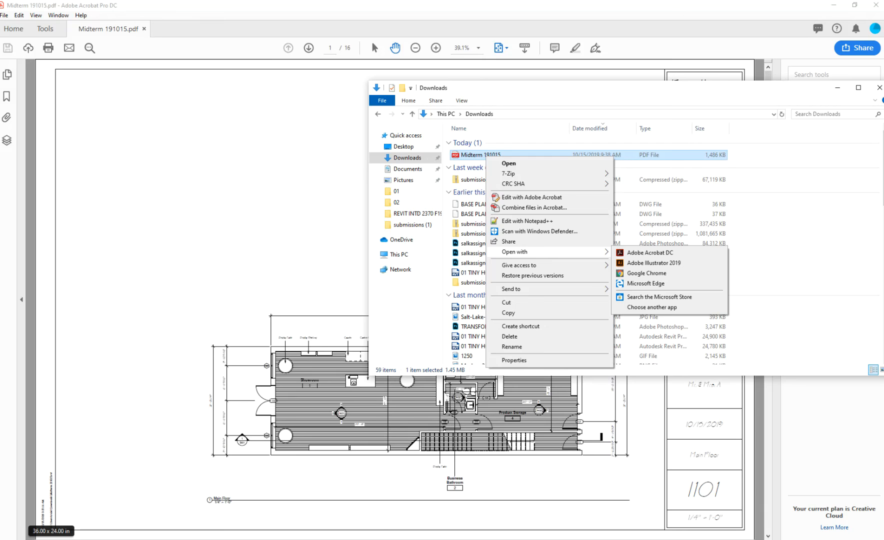
key("super")
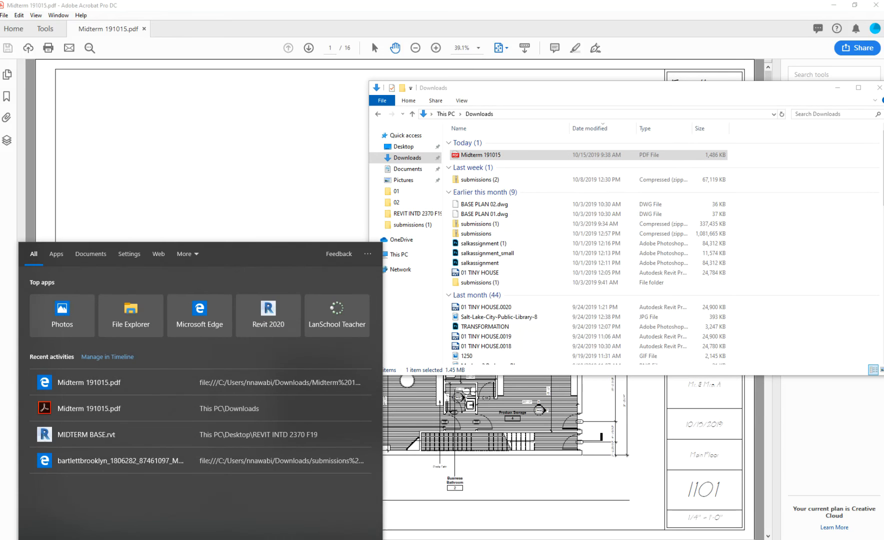
type("acro")
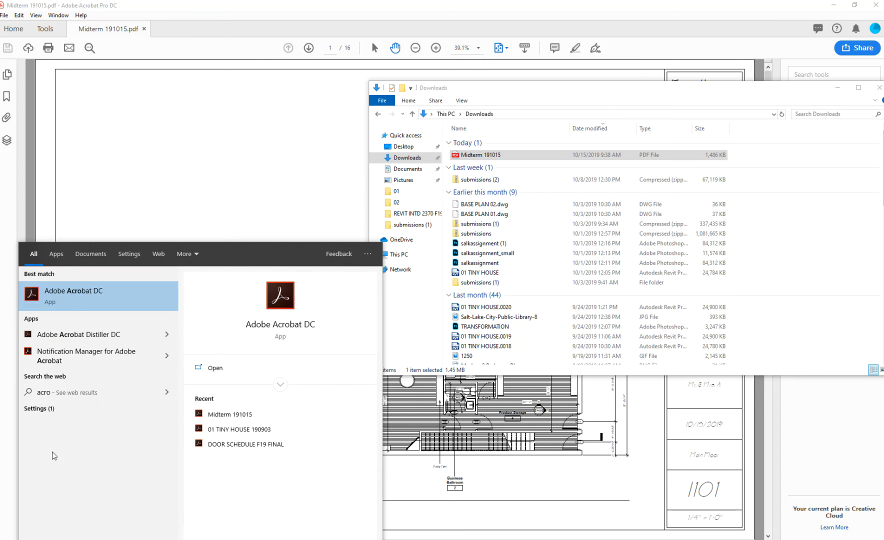
left_click(77, 296)
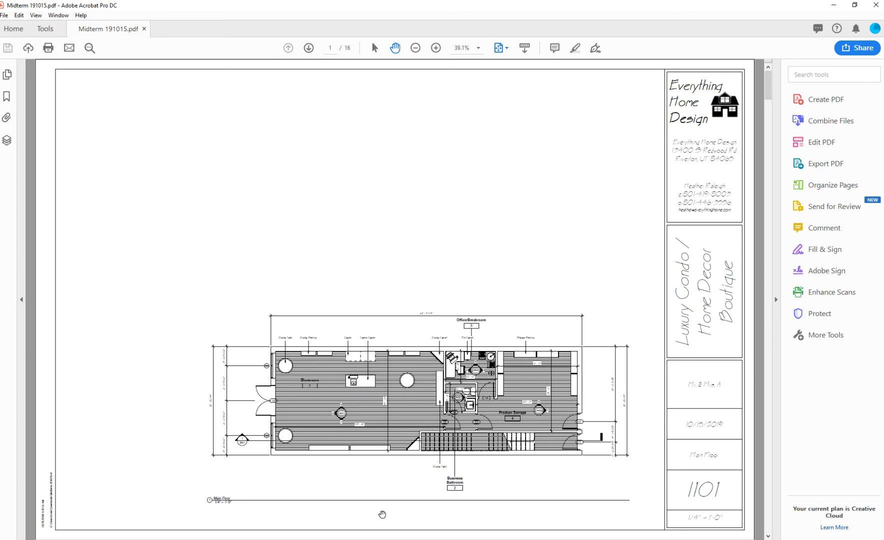
From Midterm 191015 in the Downloads folder, choose Adobe Acrobat DC as the app always used for .pdf files.
left_click(304, 539)
right_click(502, 155)
mouse_move(556, 253)
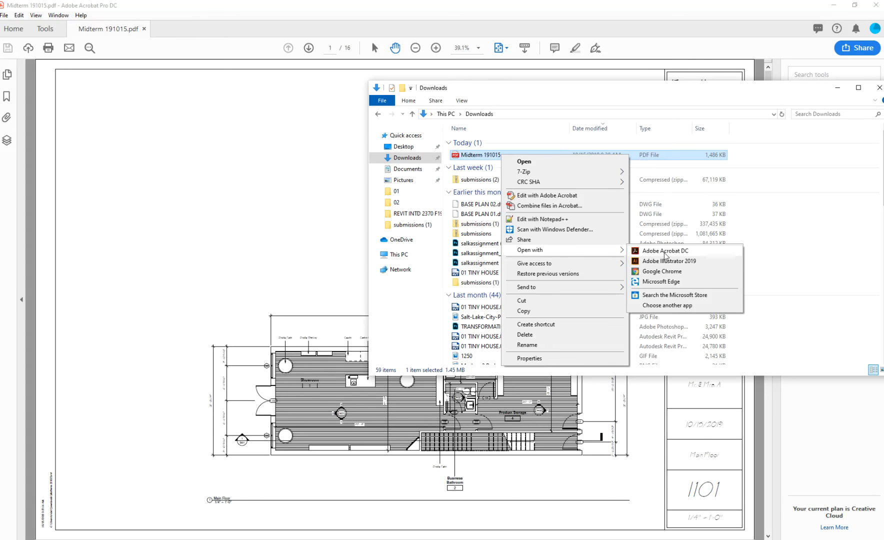
left_click(671, 310)
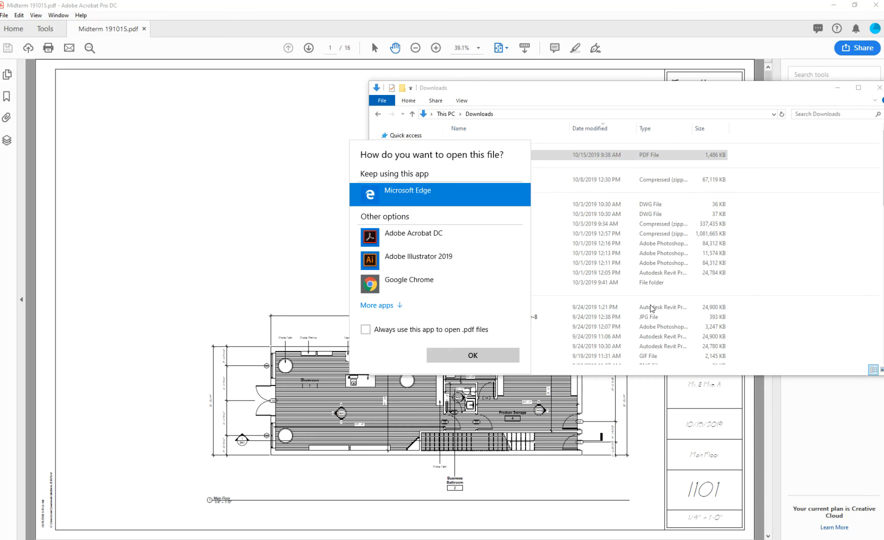
left_click(475, 237)
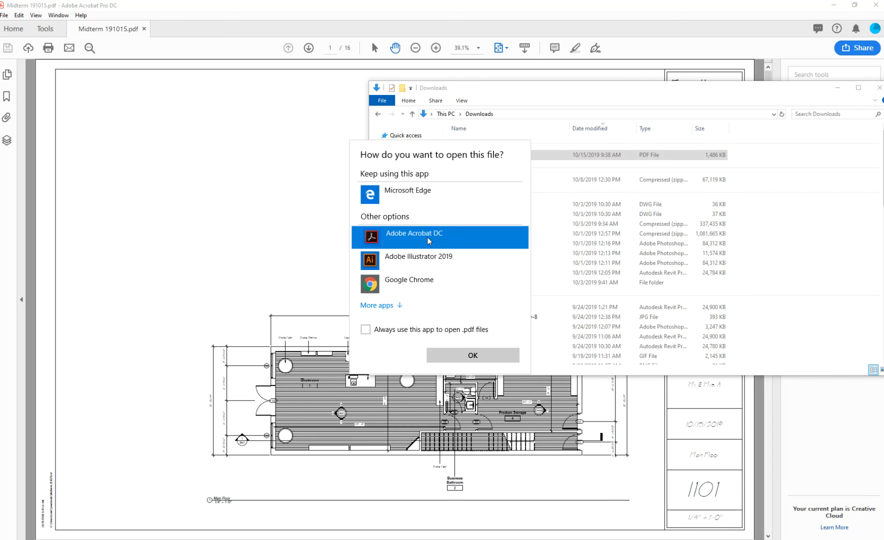
left_click(389, 334)
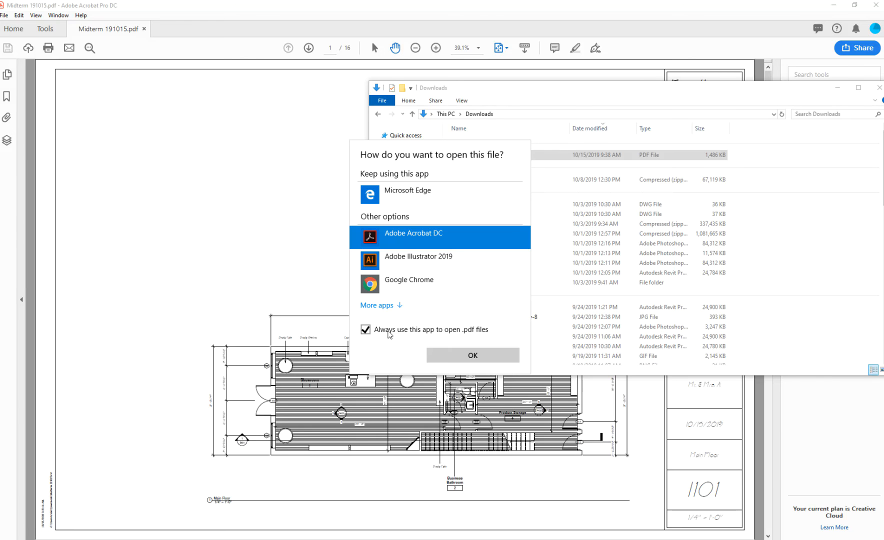
left_click(461, 356)
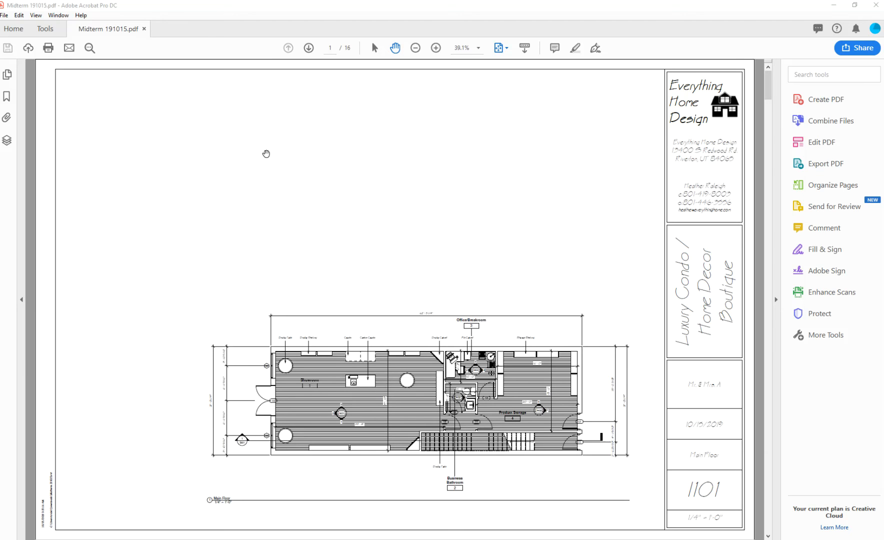
Start printing the Midterm 191015 document and select the TB301B_M855 printer.
left_click(5, 15)
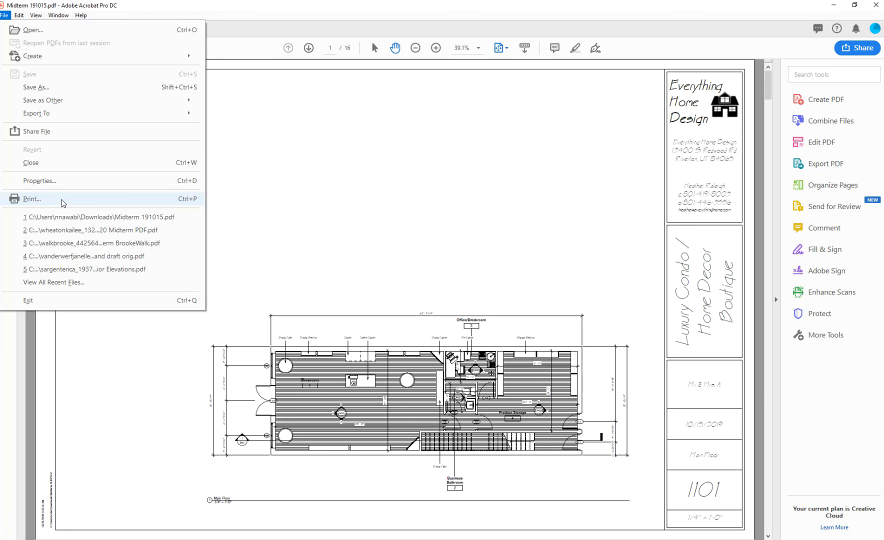
left_click(32, 198)
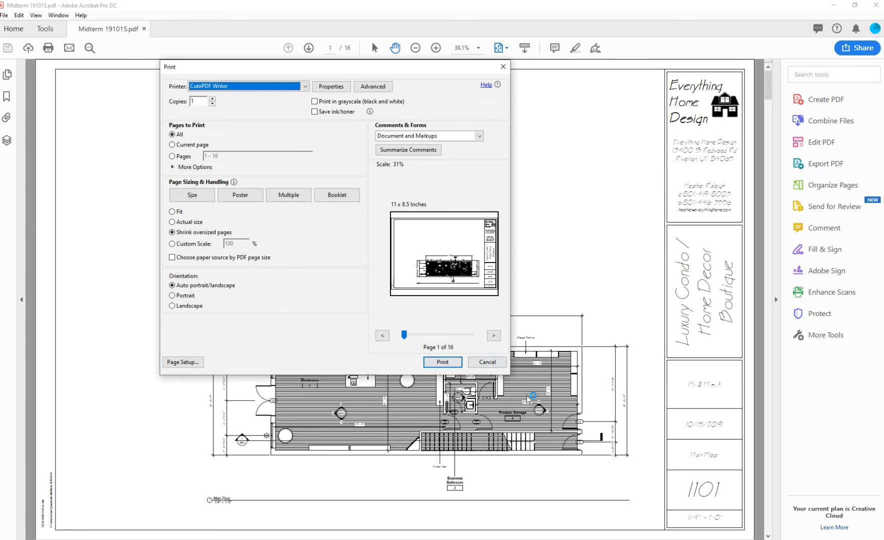
left_click(305, 88)
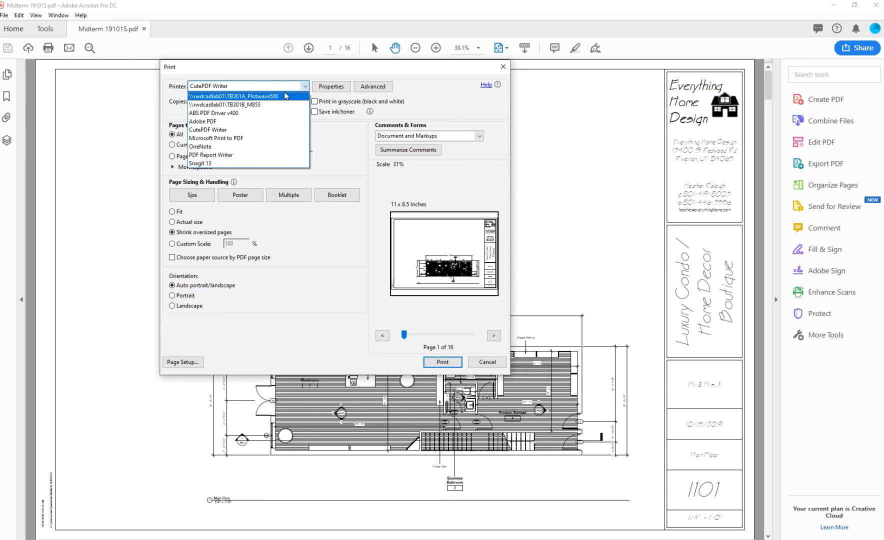
left_click(255, 107)
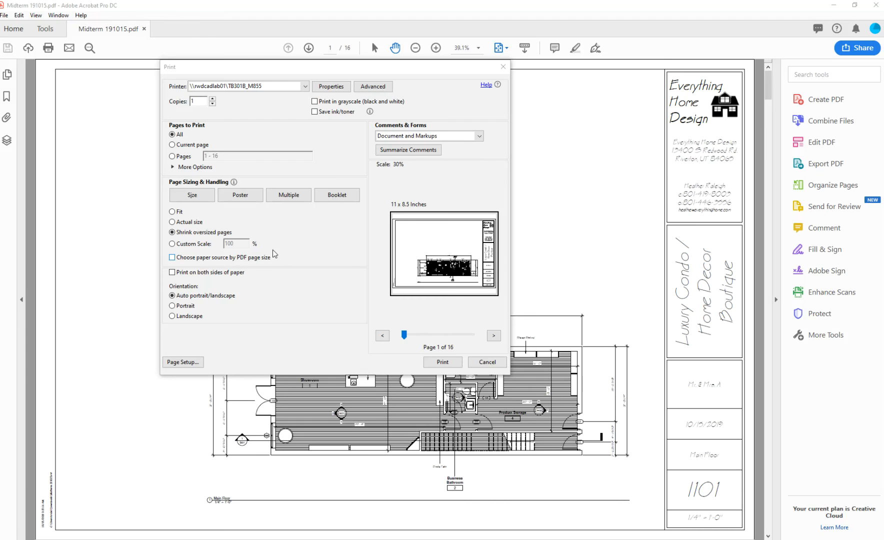
Compare the print preview for the Actual size, Shrink oversized pages, Fit and Custom Scale options.
left_click(173, 223)
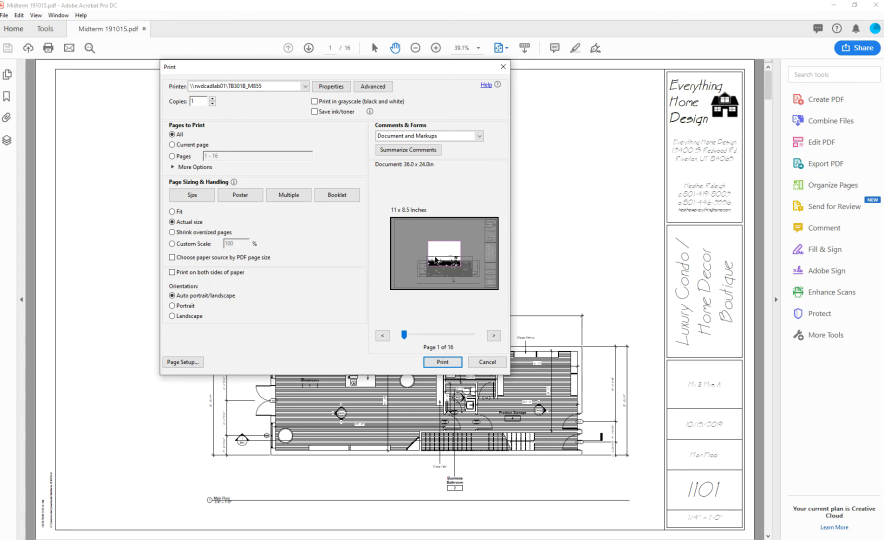
left_click(202, 233)
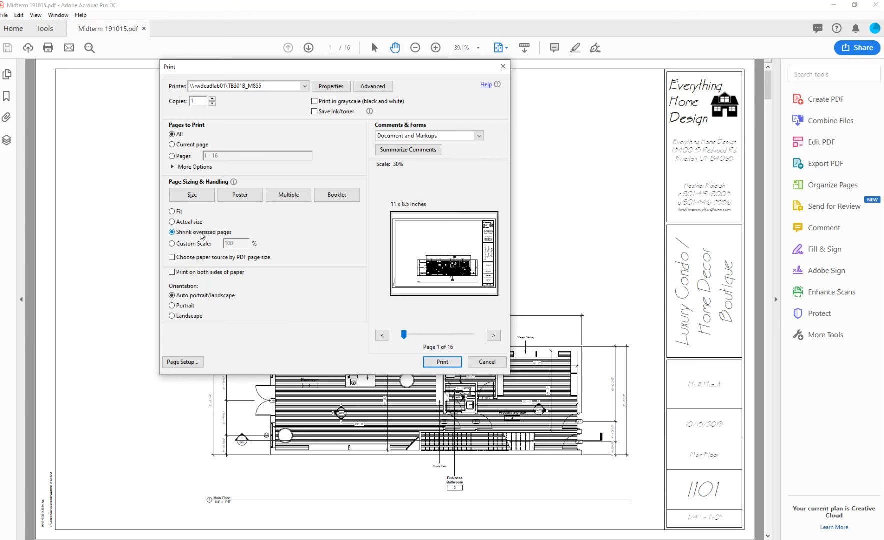
left_click(179, 212)
left_click(201, 236)
left_click(233, 245)
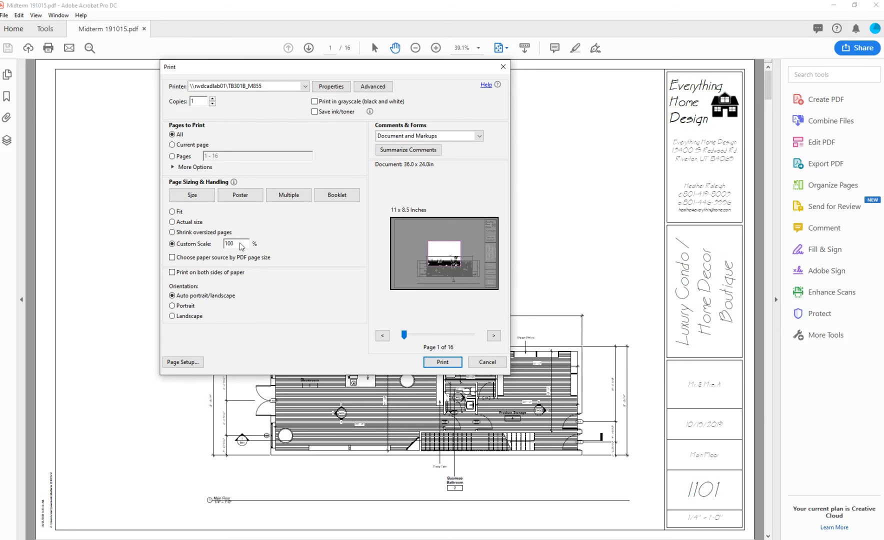
left_click(200, 236)
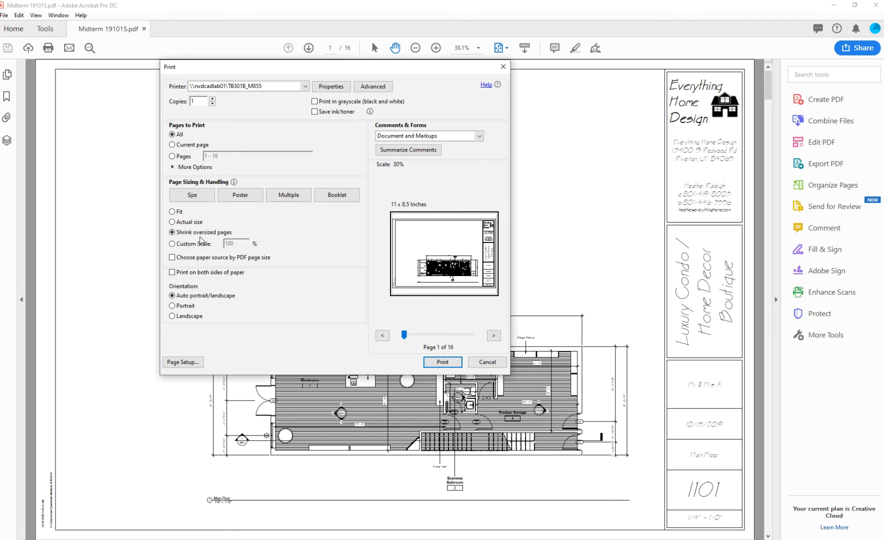
Enter a custom print scale of 50% and switch the page sizing to Fit.
left_click(202, 245)
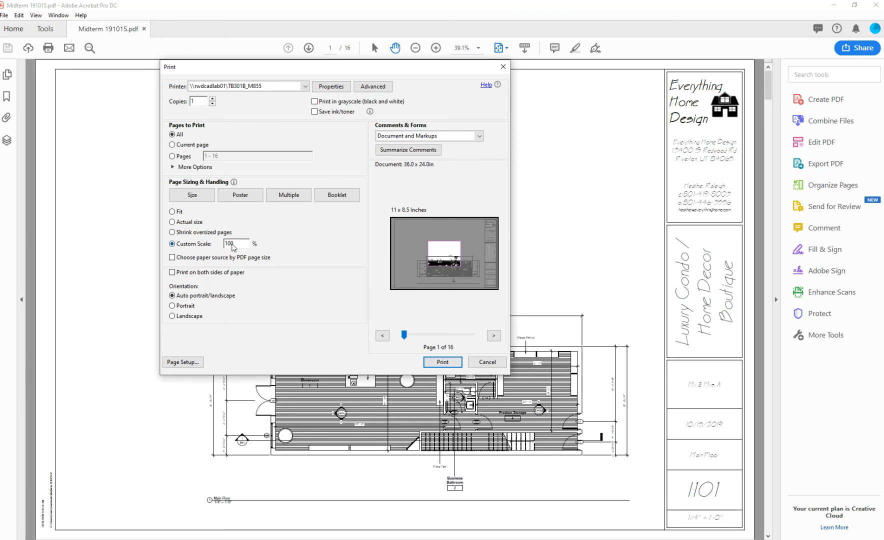
type("50")
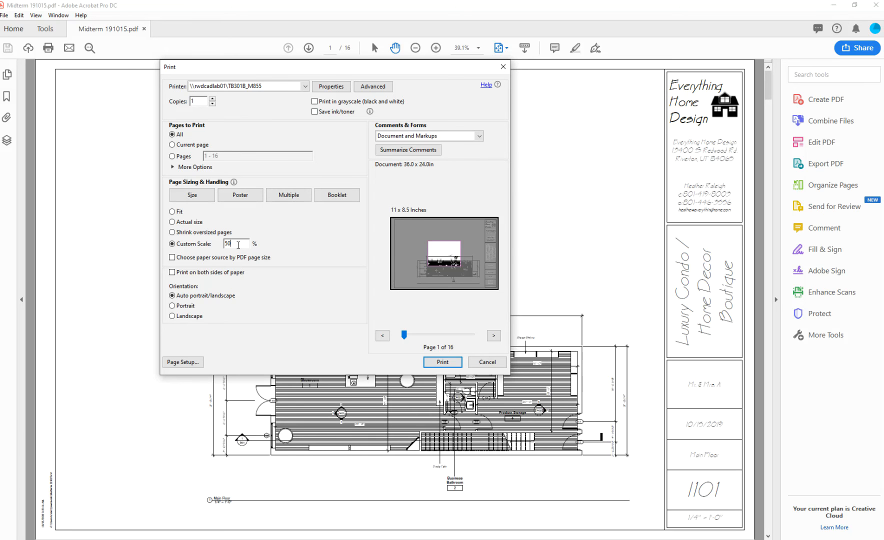
left_click(200, 225)
left_click(178, 212)
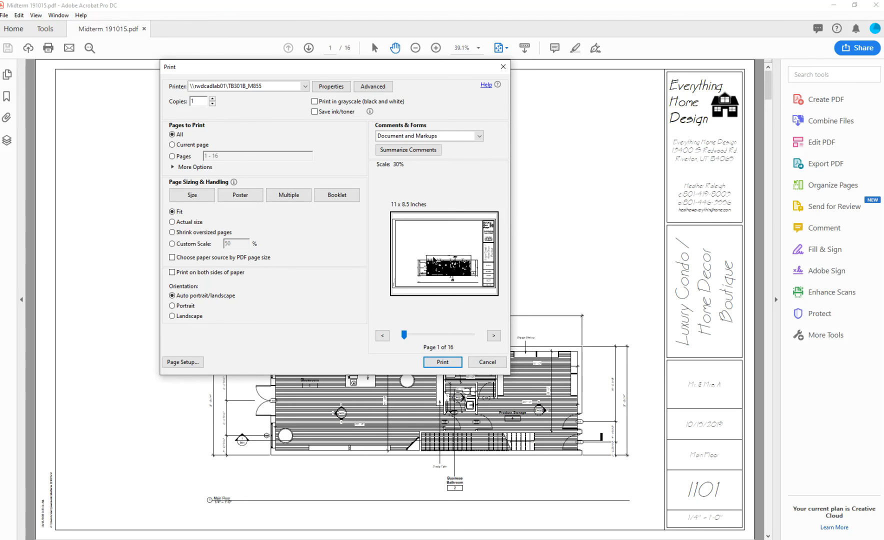
left_click(195, 197)
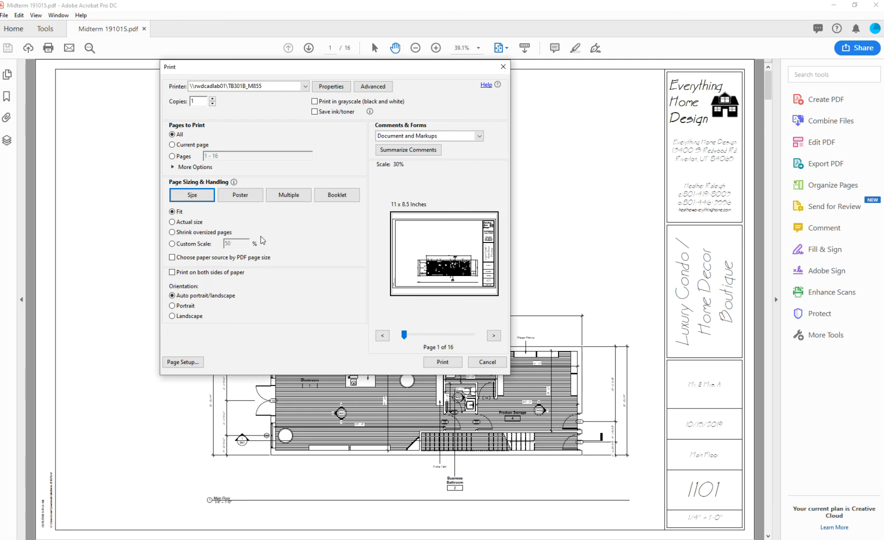
Check the paper size, source and orientation in the page setup and cancel it.
left_click(185, 363)
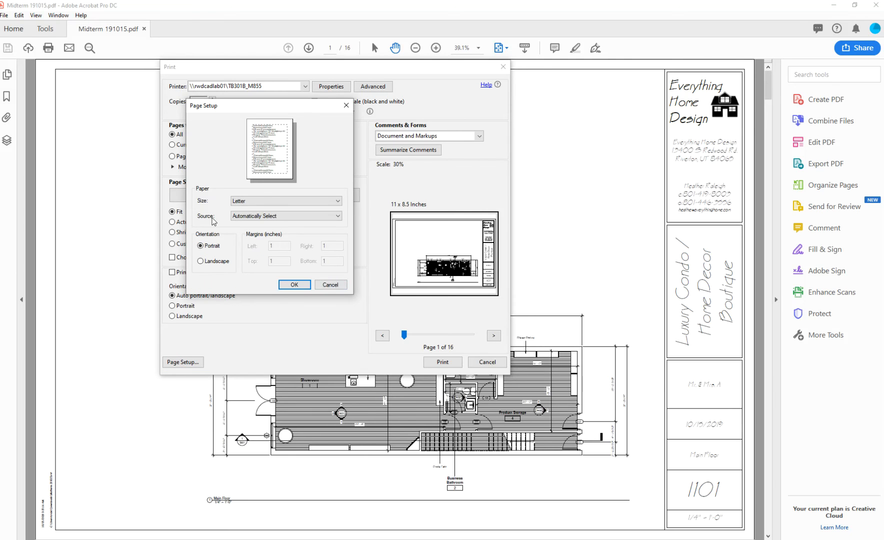
left_click(331, 285)
left_click(196, 201)
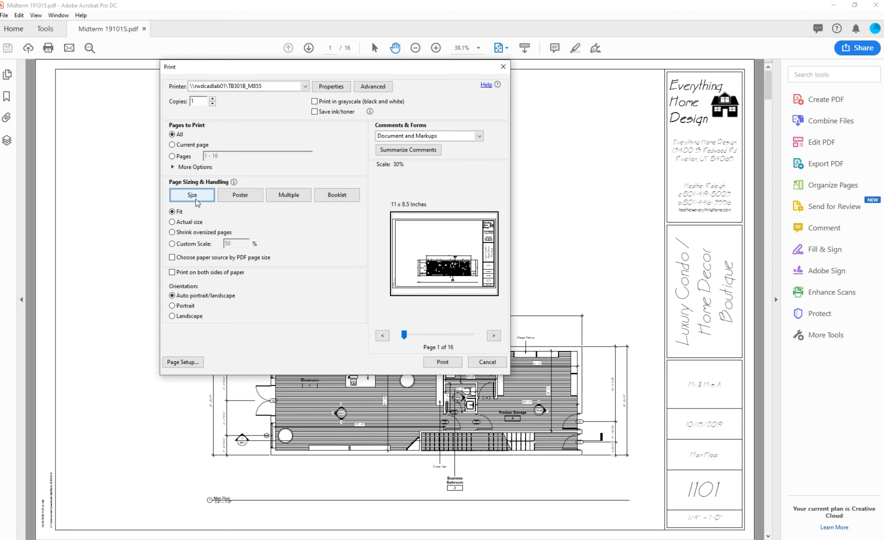
Set the paper size to 11x17 in the print job's page setup.
left_click(196, 363)
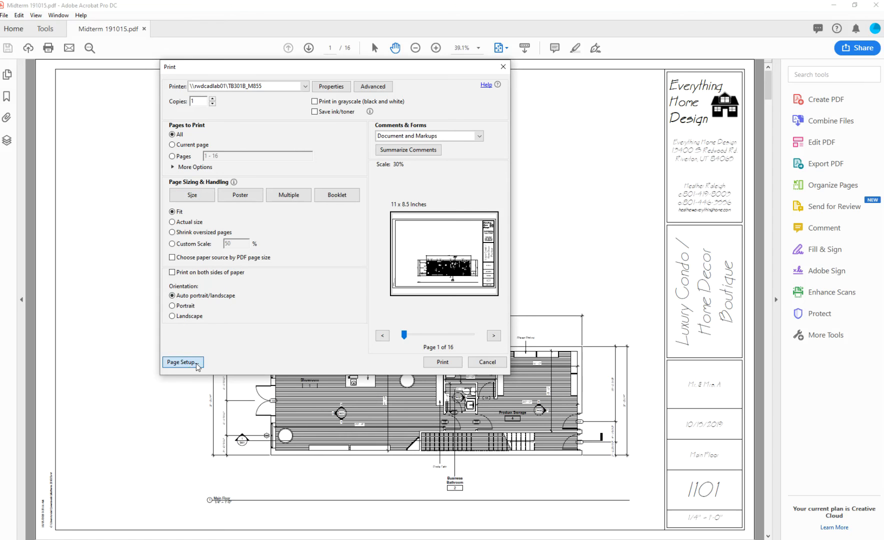
left_click(295, 201)
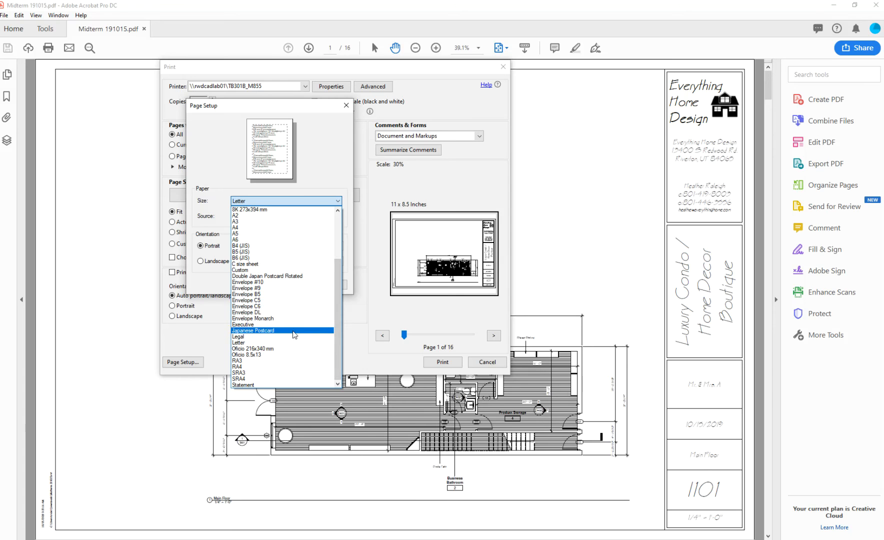
left_click_drag(339, 303, 335, 236)
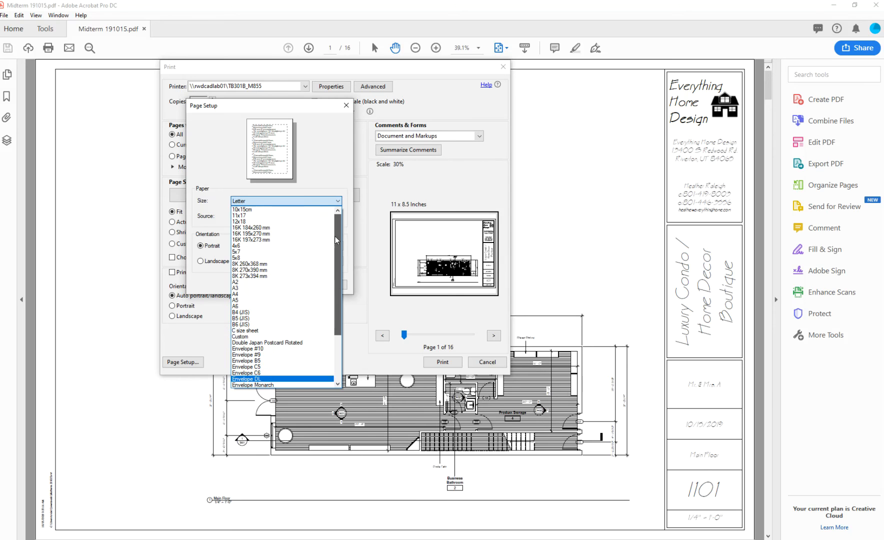
left_click(286, 215)
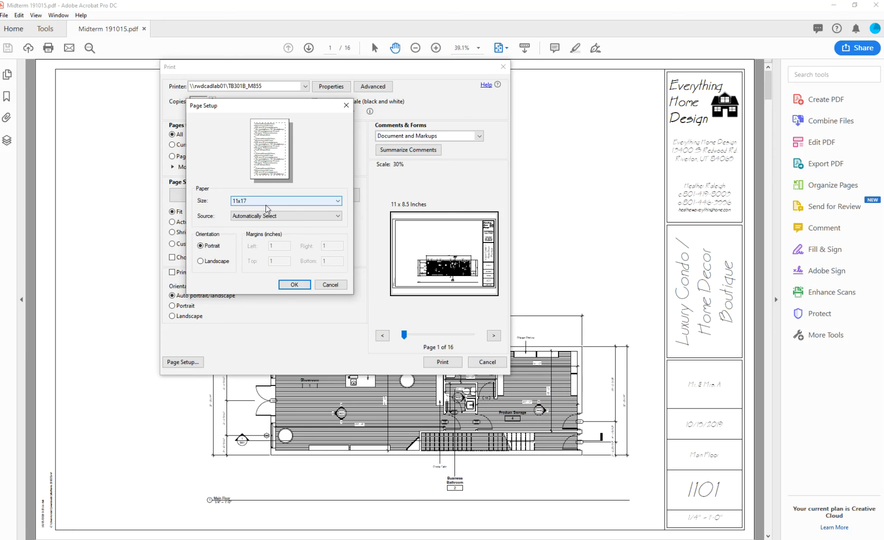
left_click(295, 285)
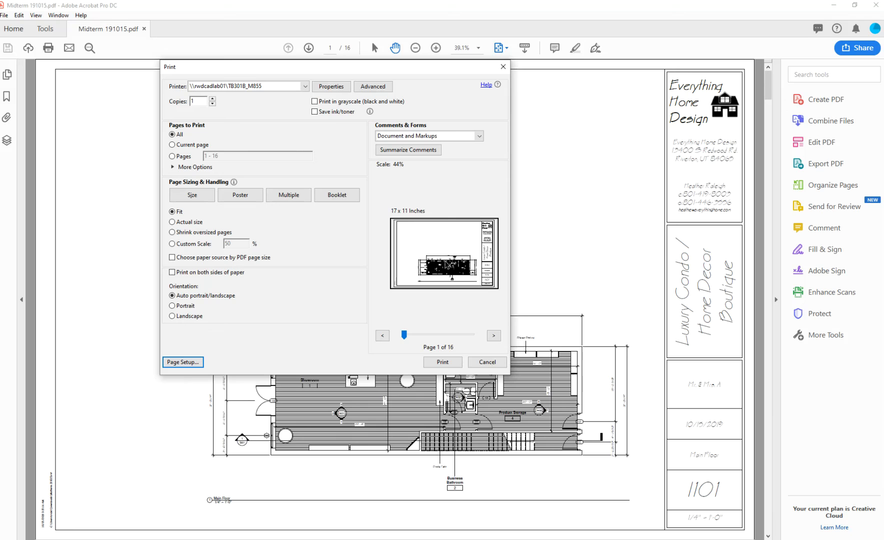
Compare the 11x17 print preview for the Custom Scale, Actual size and Fit options and cancel the print job.
left_click(191, 244)
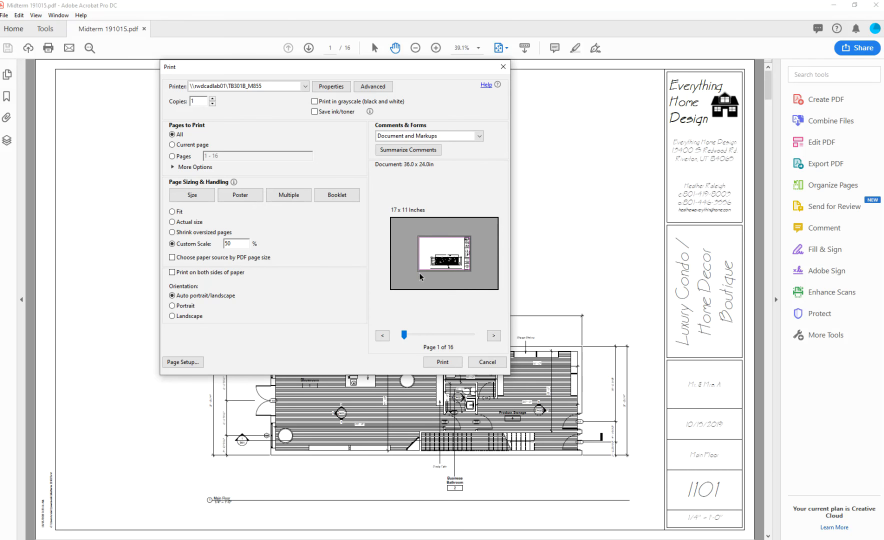
left_click(193, 224)
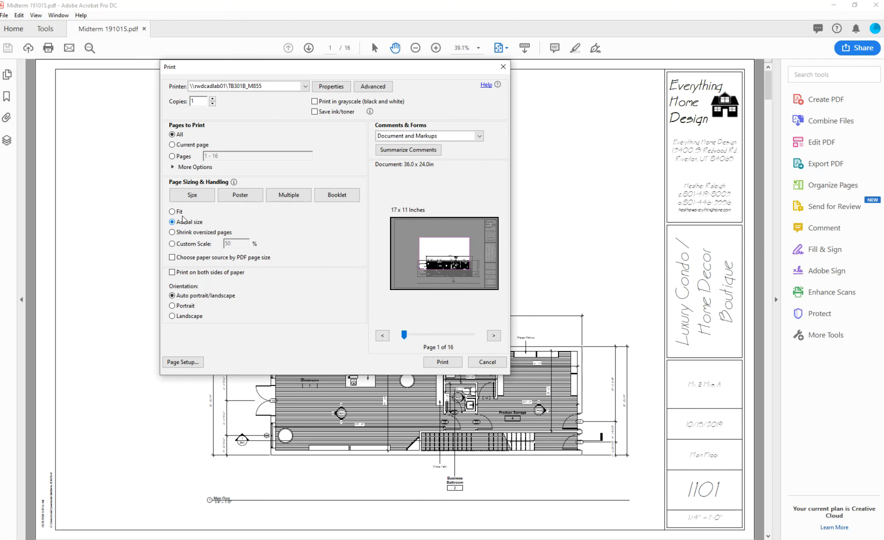
left_click(173, 212)
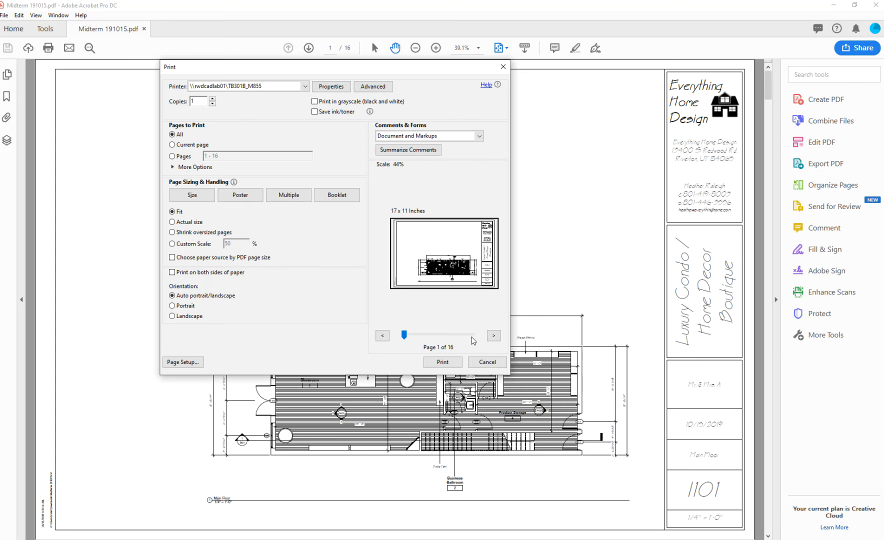
left_click(212, 100)
left_click(214, 104)
left_click(487, 362)
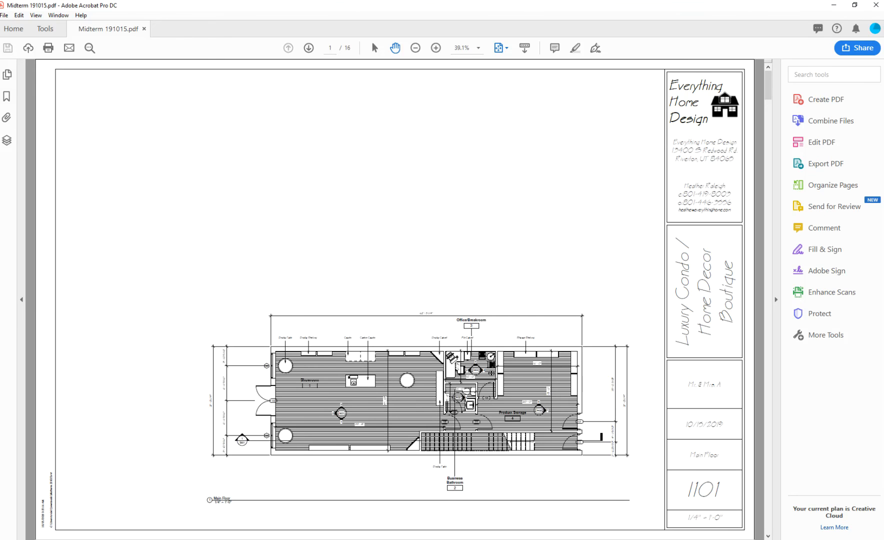
Check the print preview for the TB301A_Plotwave500 printer and close the print setup without printing.
left_click(4, 15)
left_click(43, 199)
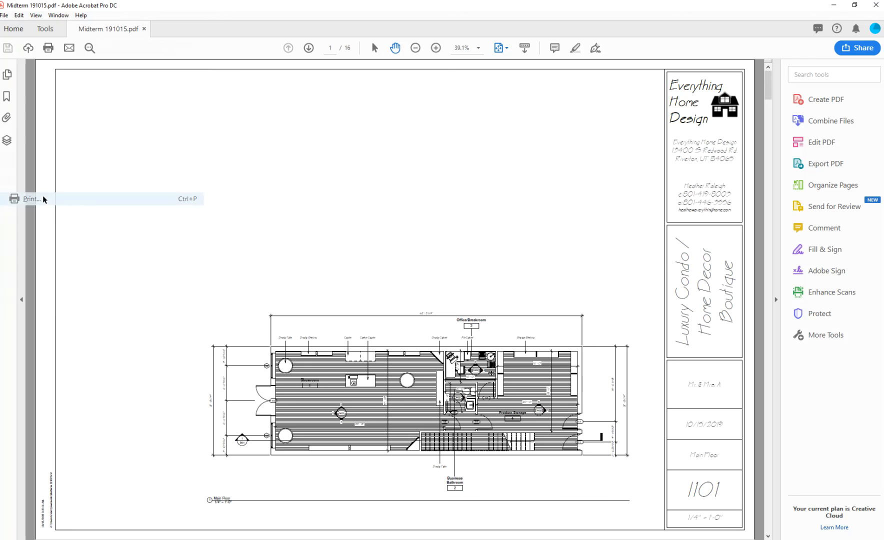
left_click(413, 138)
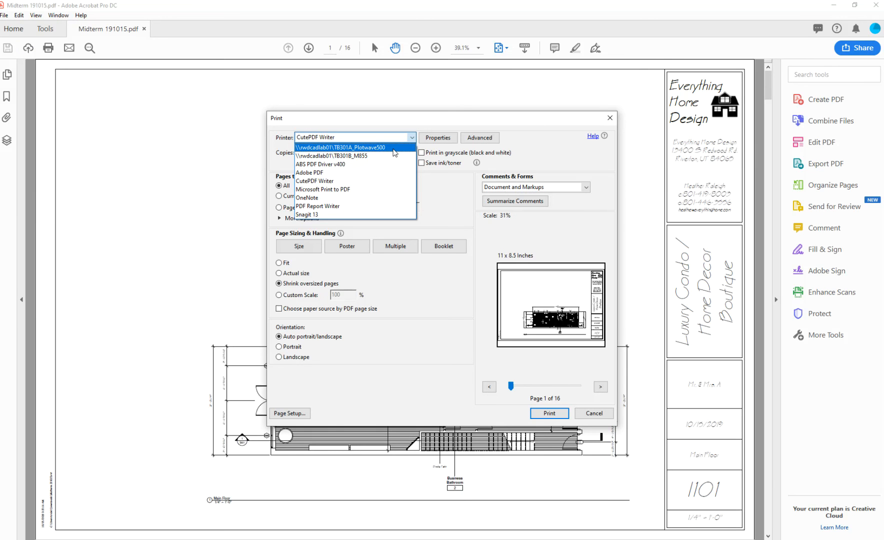
left_click(394, 148)
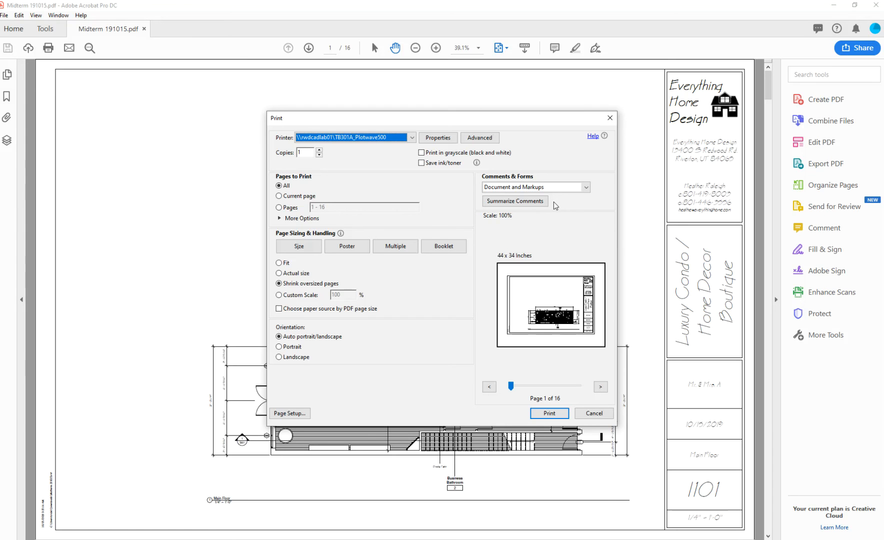
left_click(609, 119)
left_click(4, 15)
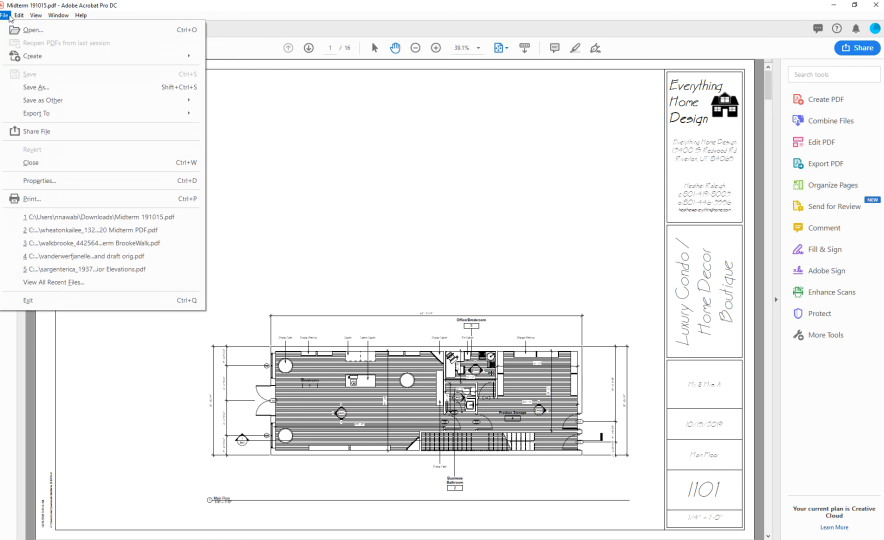
left_click(52, 199)
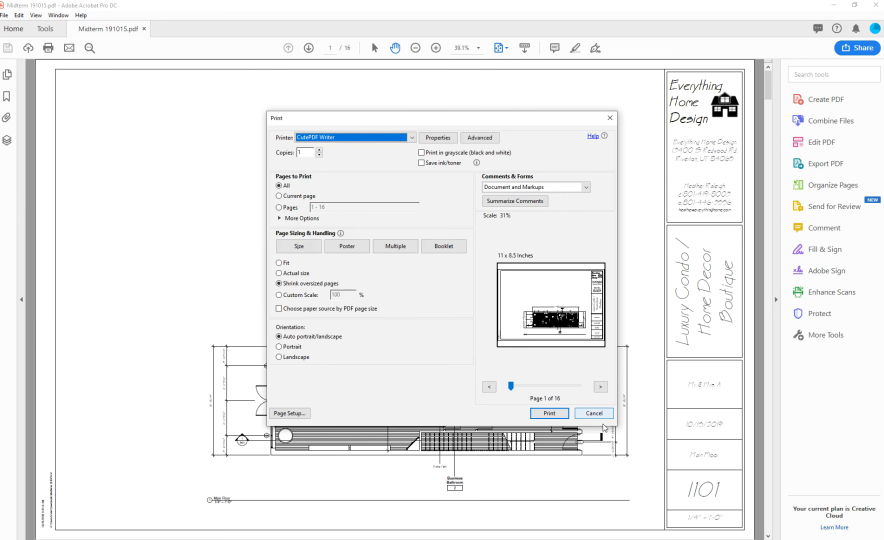
left_click(605, 416)
Save a copy of the PDF to the removable F: drive, adding the student's first name before Midterm 191015 in the file name.
left_click(5, 15)
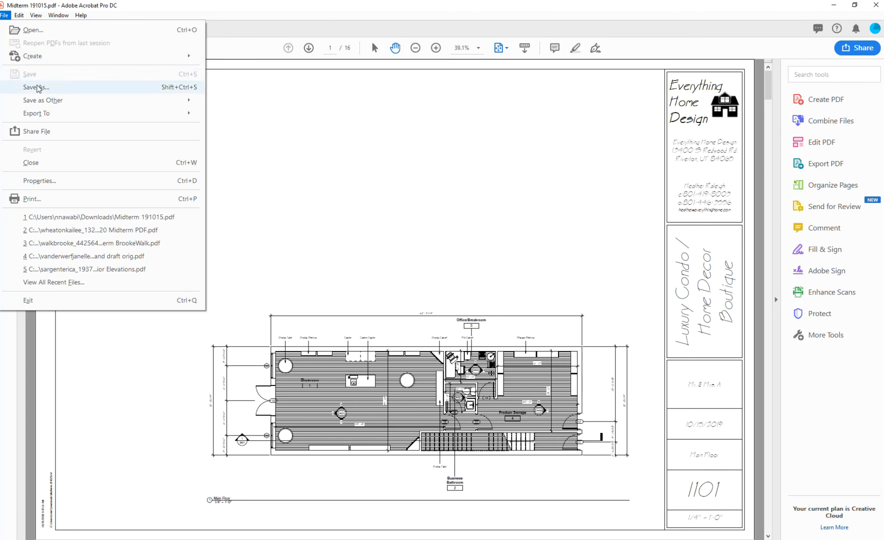
left_click(36, 87)
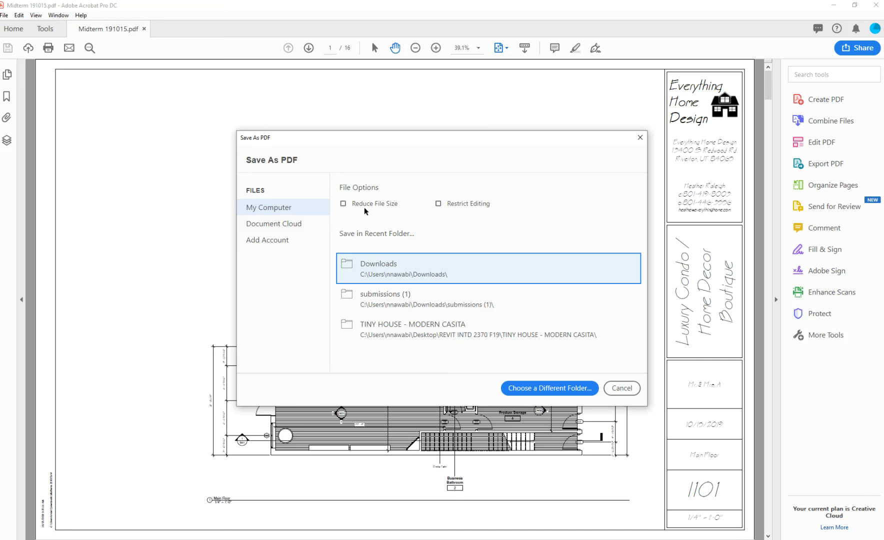
left_click(550, 388)
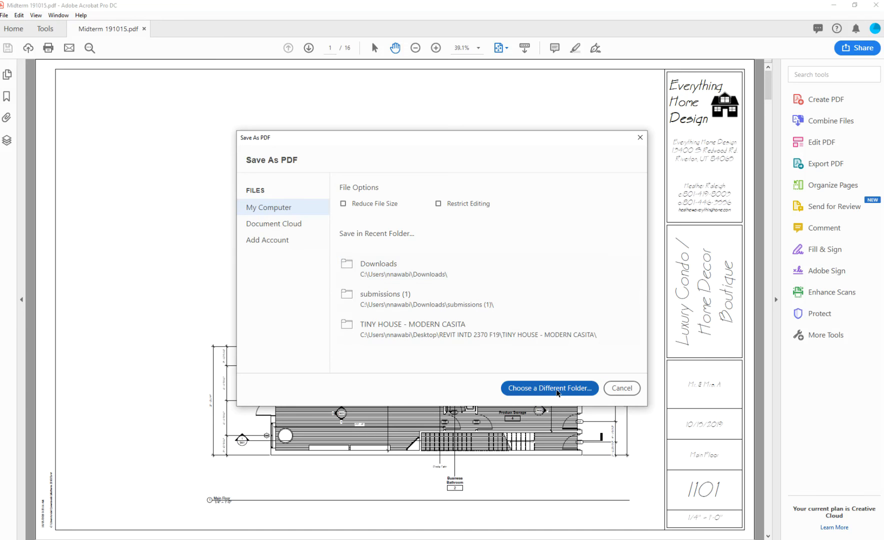
left_click(47, 213)
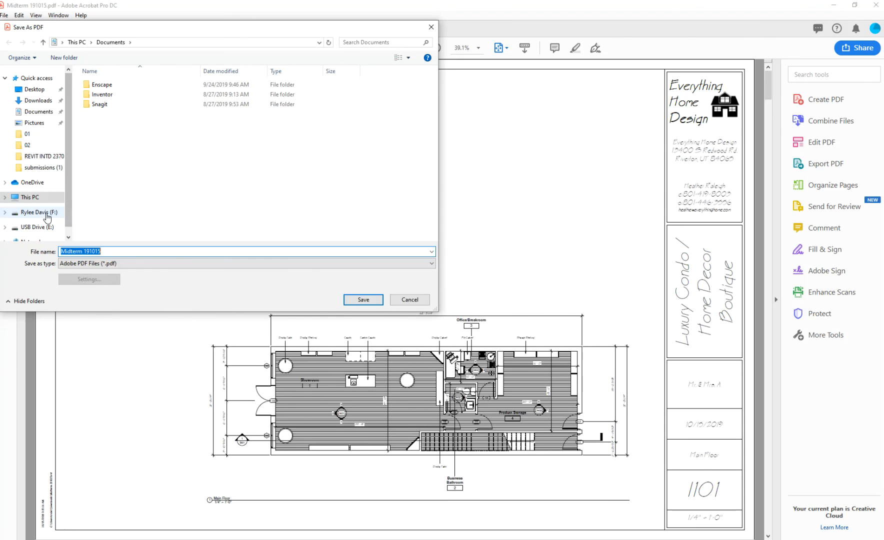
left_click(122, 250)
left_click(122, 250)
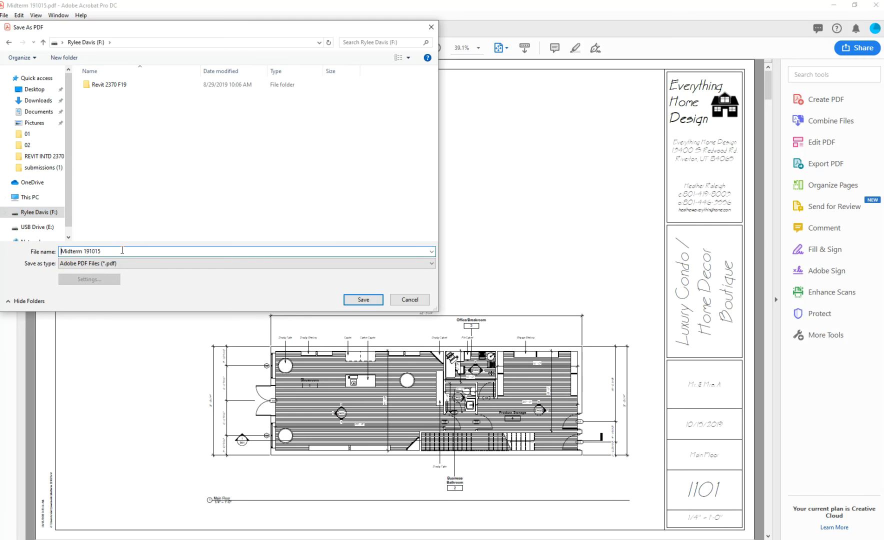
key("Home")
type("HEATHER")
key("Return")
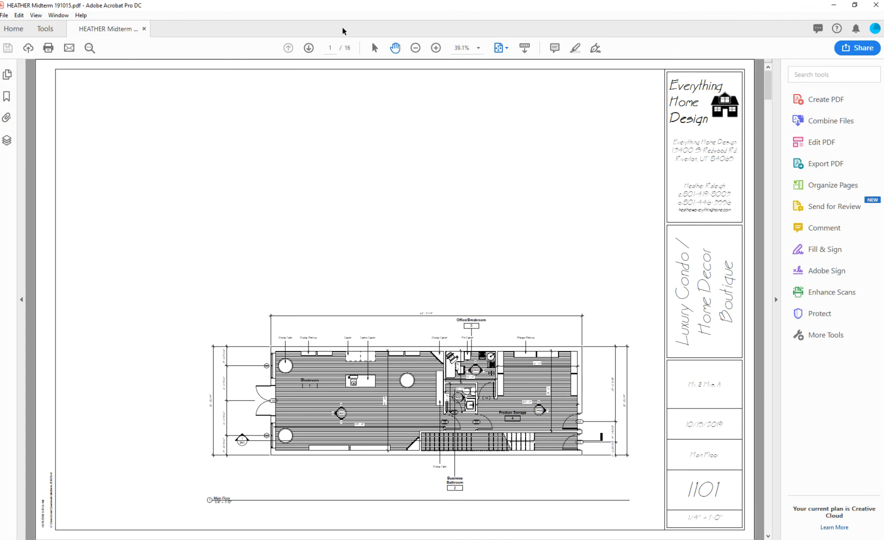
Close the saved PDF copy and safely eject the USB mass storage device.
left_click(144, 28)
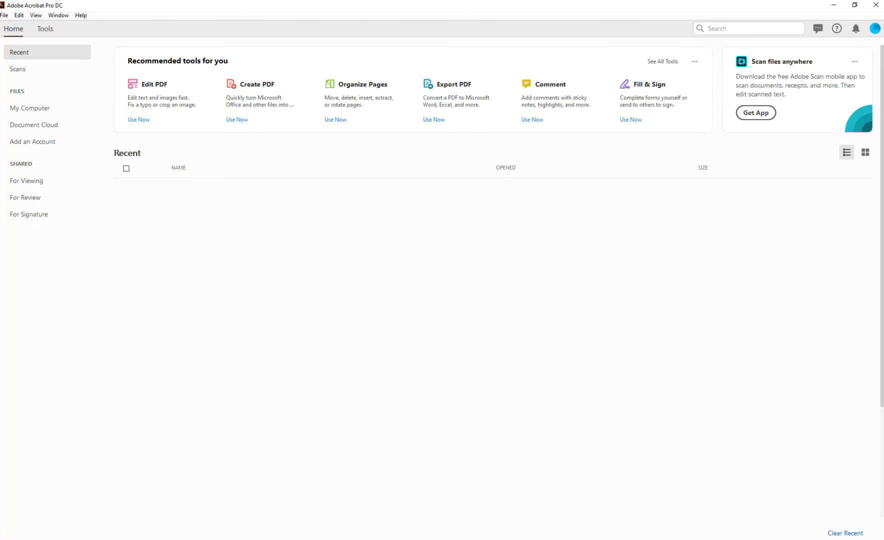
left_click(794, 539)
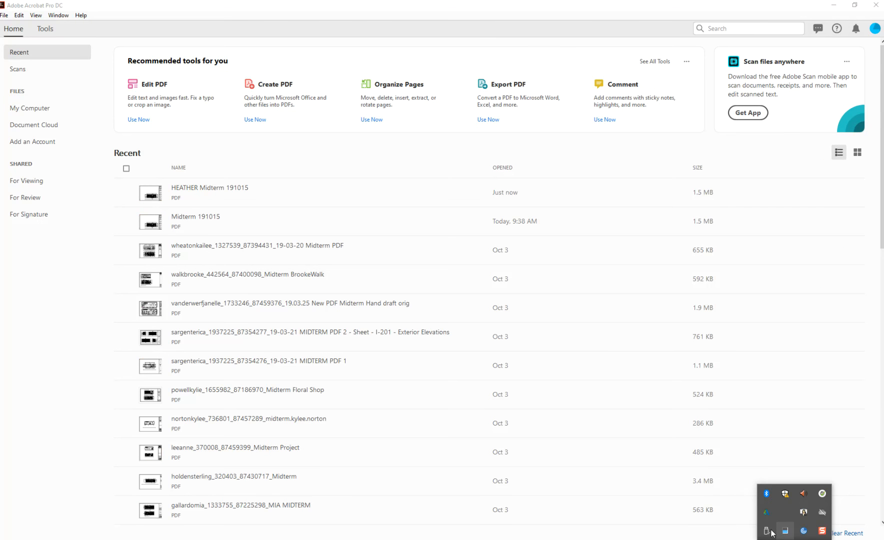
left_click(768, 531)
left_click(791, 502)
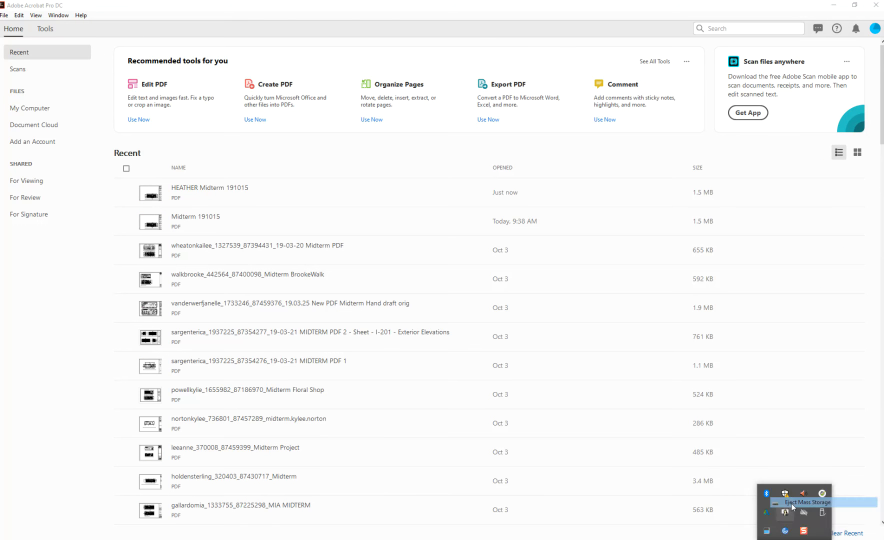
Reopen the recent Midterm 191015 PDF and set up a print job on the TB301A_Plotwave500 printer.
left_click(202, 222)
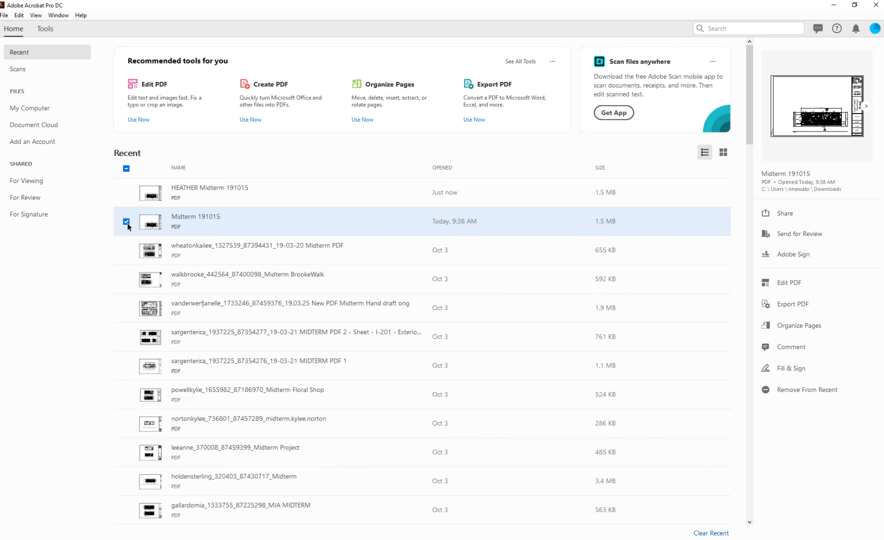
double_click(207, 220)
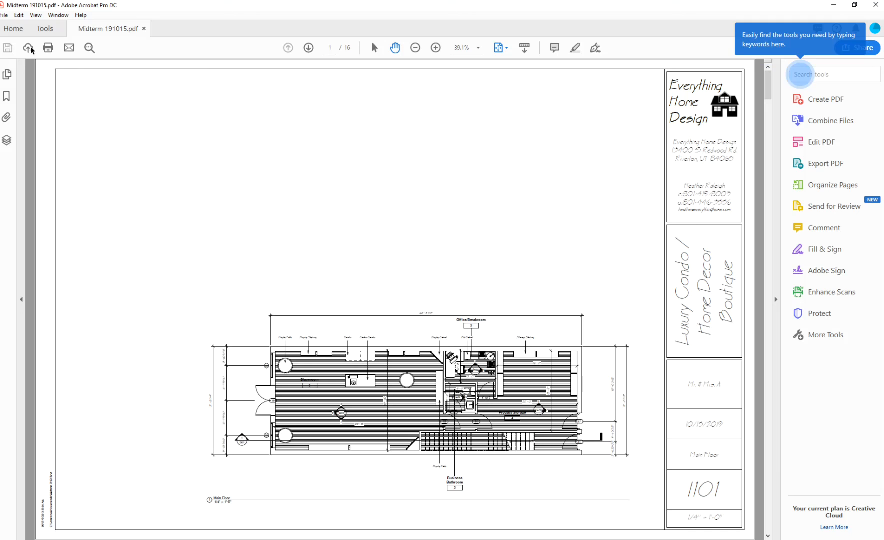
left_click(4, 15)
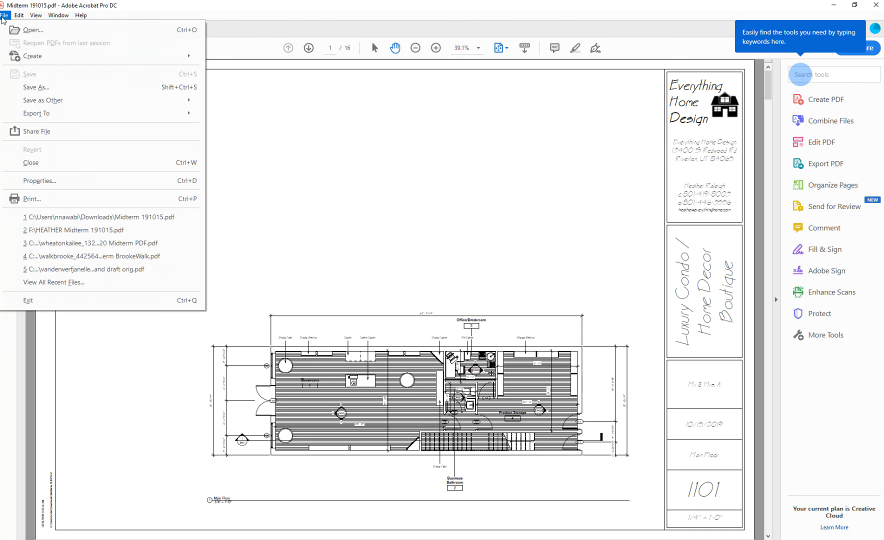
left_click(39, 199)
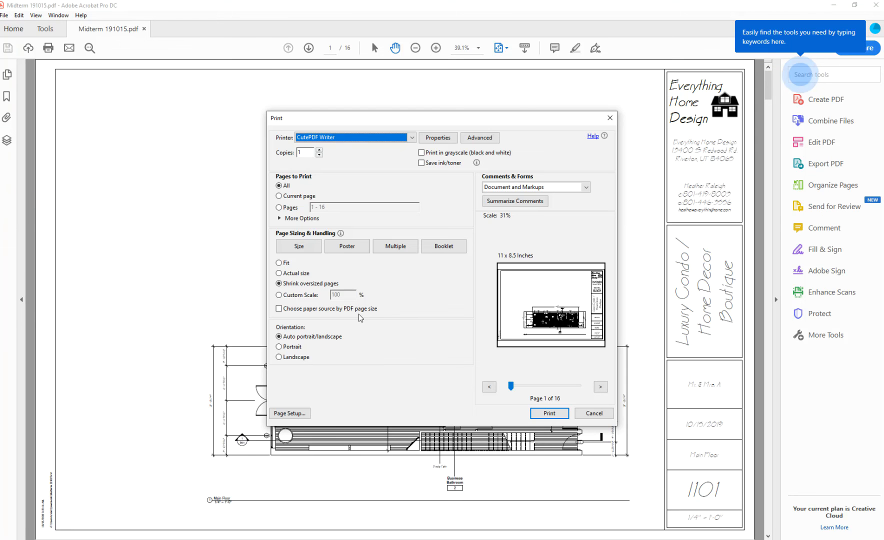
left_click(413, 139)
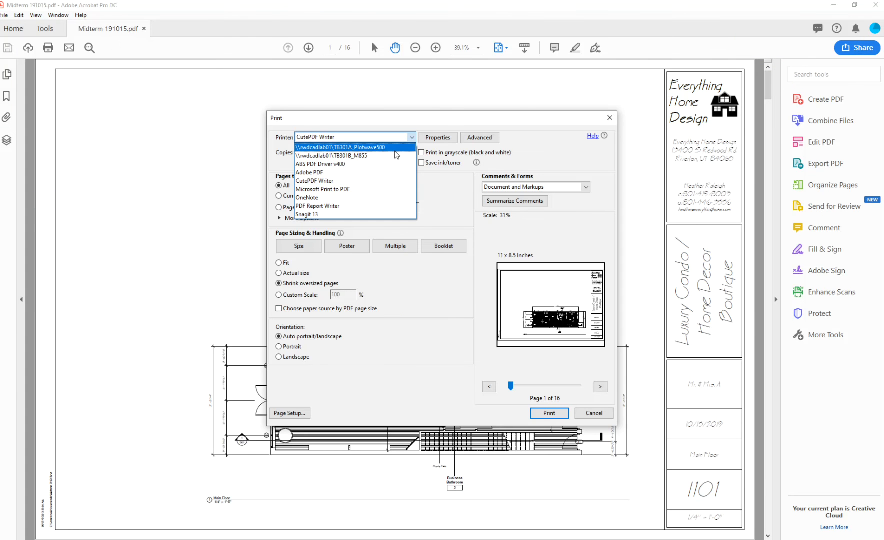
left_click(394, 148)
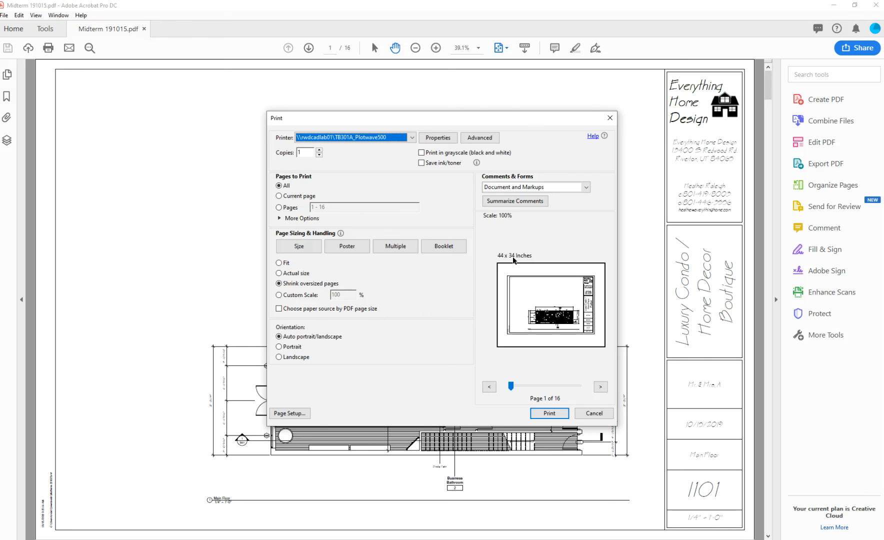
Print only the current page at Actual size and accept the Océ plotter preview.
left_click(309, 275)
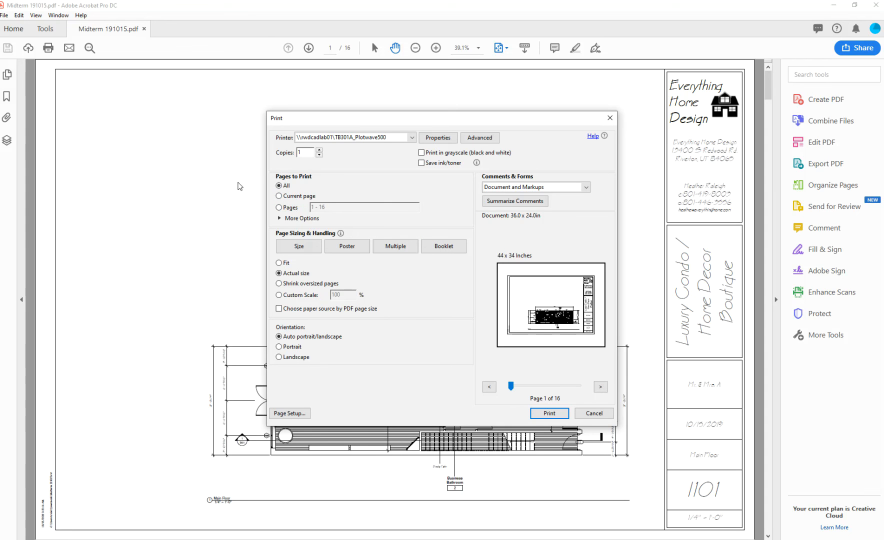
left_click(289, 197)
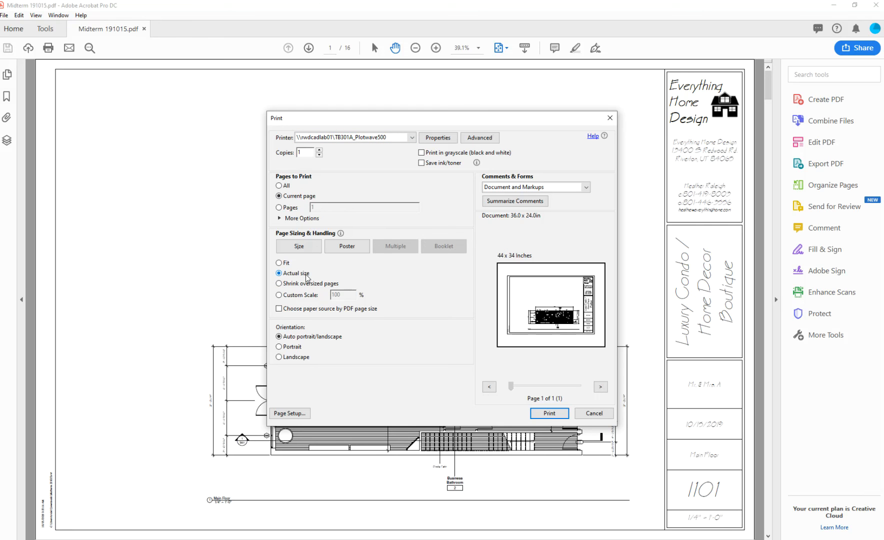
left_click(549, 414)
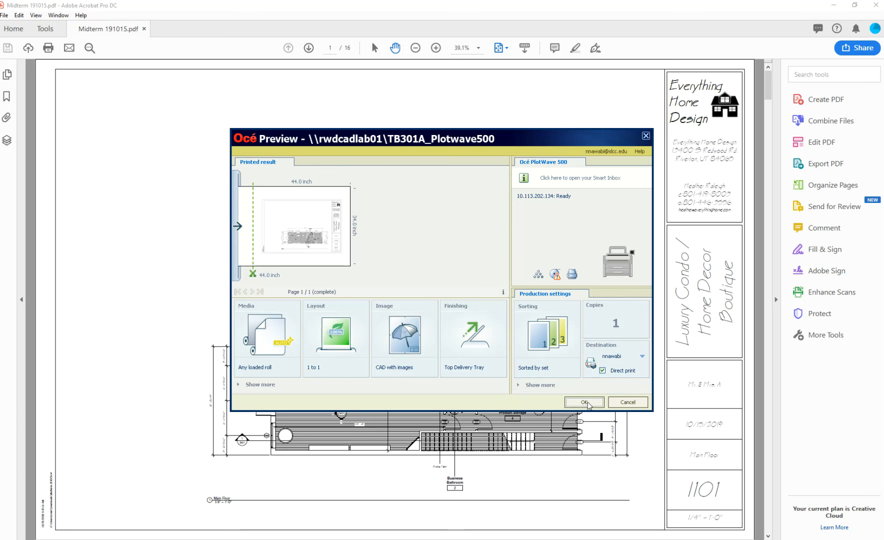
left_click(589, 404)
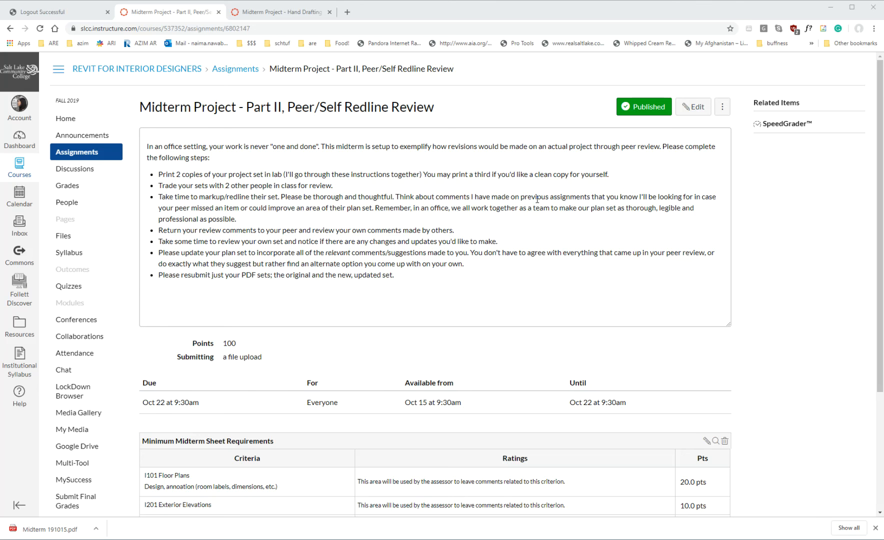
Switch to the Midterm Project - Part II assignment in the browser and highlight the printing, trading and redlining instructions.
left_click_drag(158, 174, 340, 193)
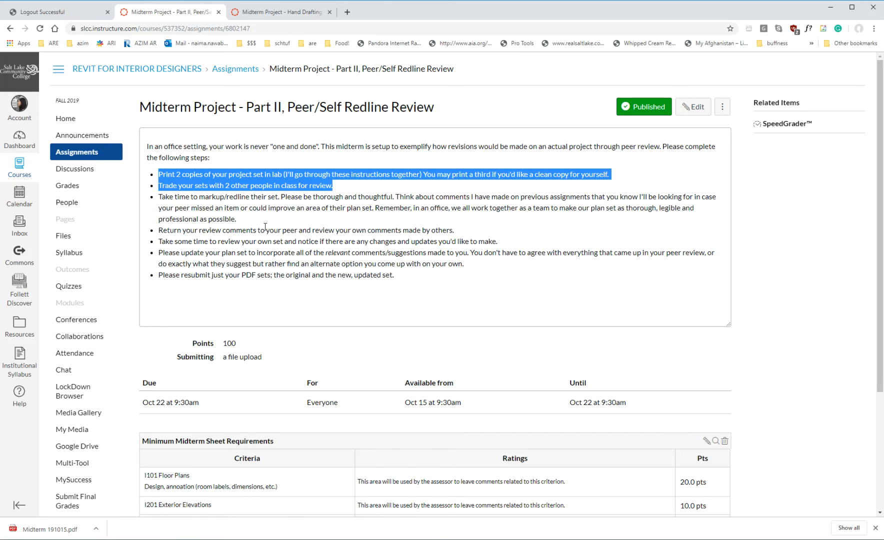
left_click_drag(160, 199, 241, 222)
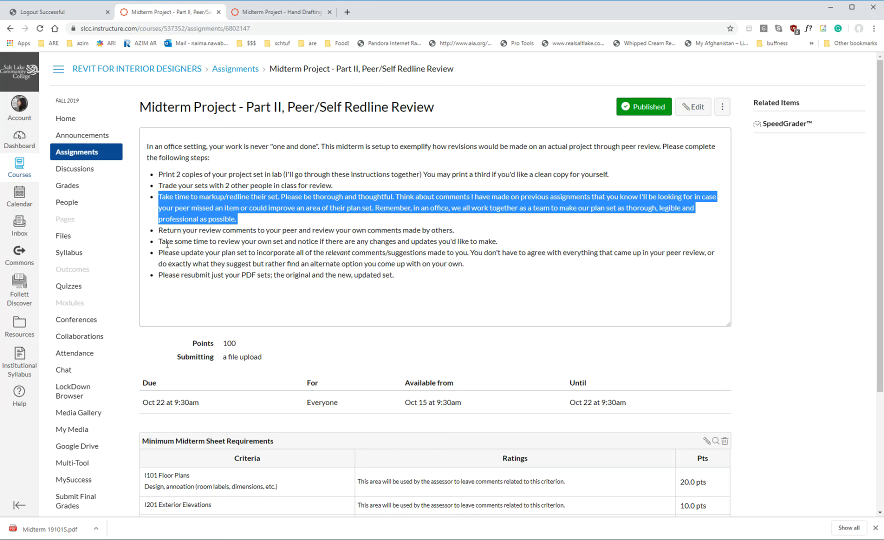
Highlight in turn the instructions on returning comments, self-review, updating the plan set and resubmitting PDFs, and examine the Minimum Midterm Sheet Requirements rubric.
left_click_drag(159, 231, 456, 233)
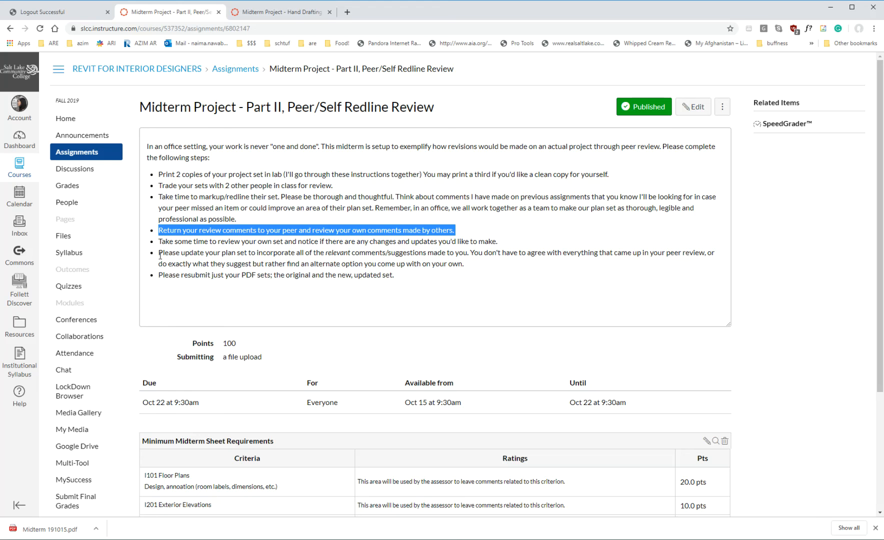
left_click_drag(159, 243, 502, 246)
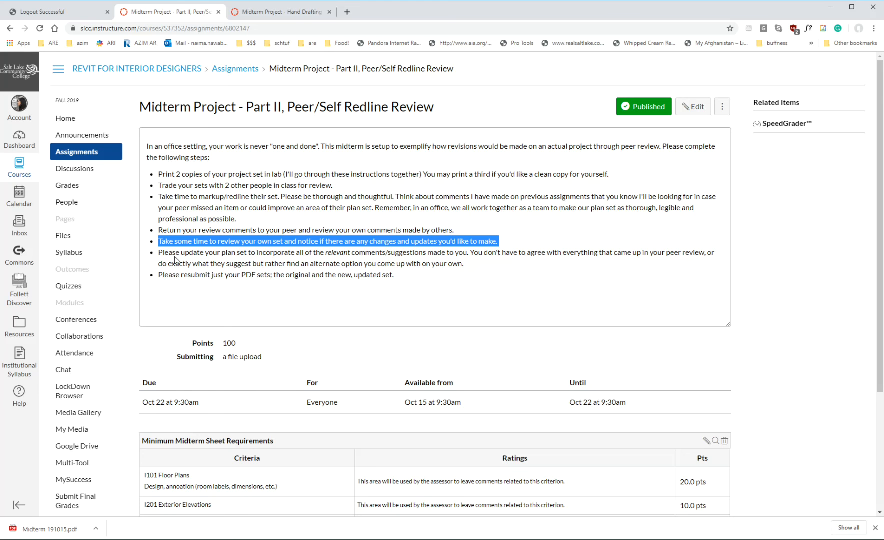
left_click_drag(158, 253, 472, 271)
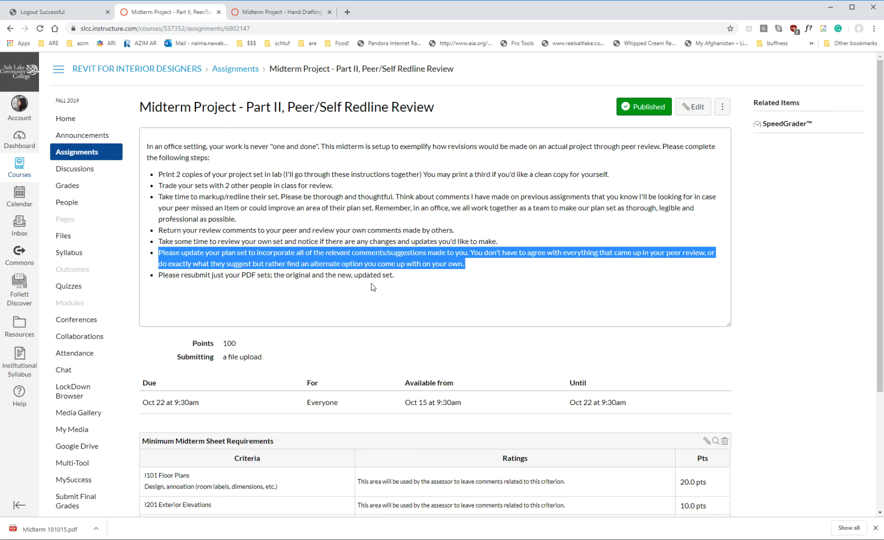
left_click_drag(414, 291, 159, 276)
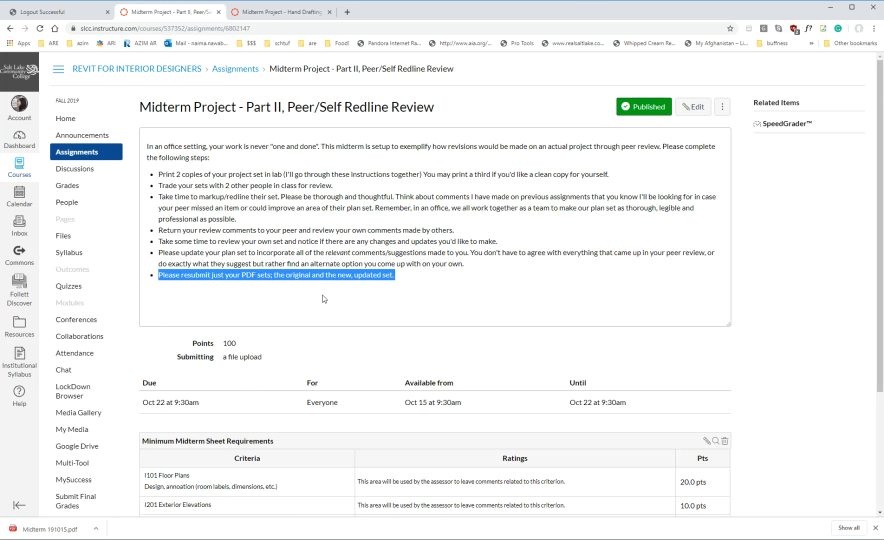
scroll(330, 296, "down", 3)
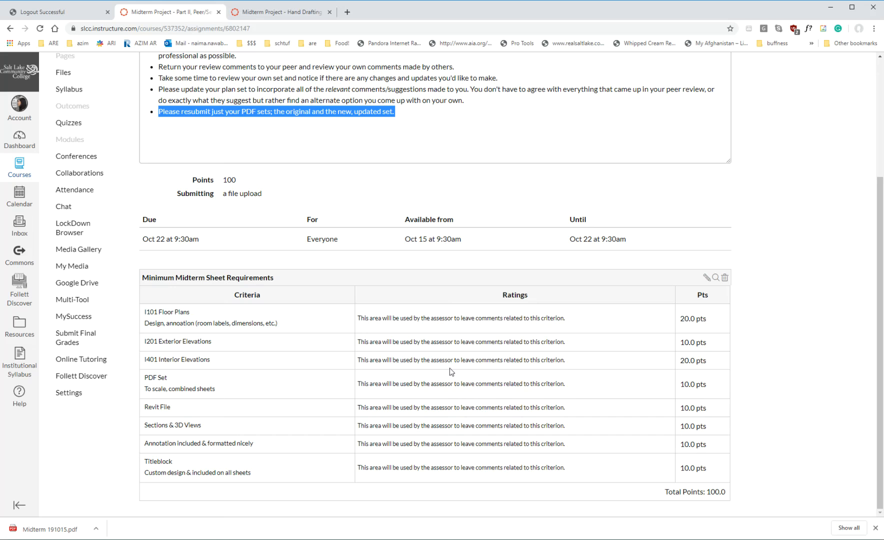
scroll(489, 284, "up", 3)
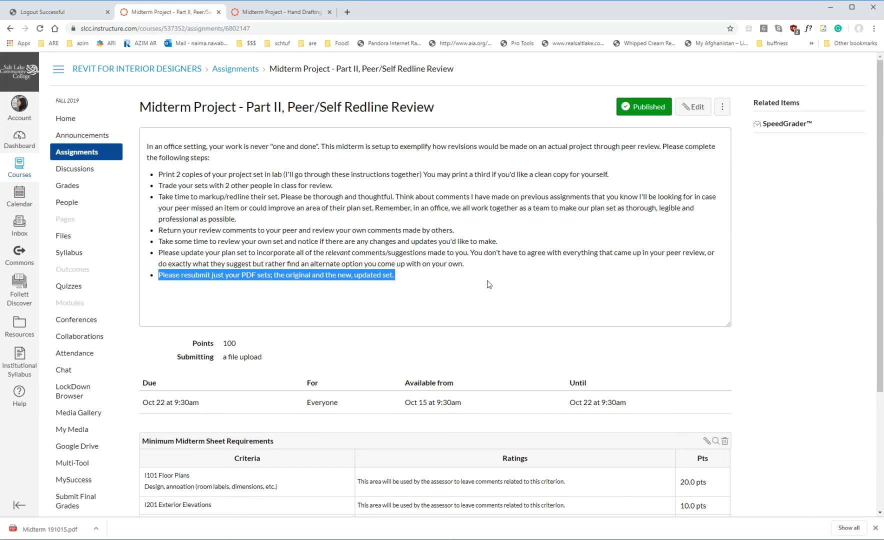